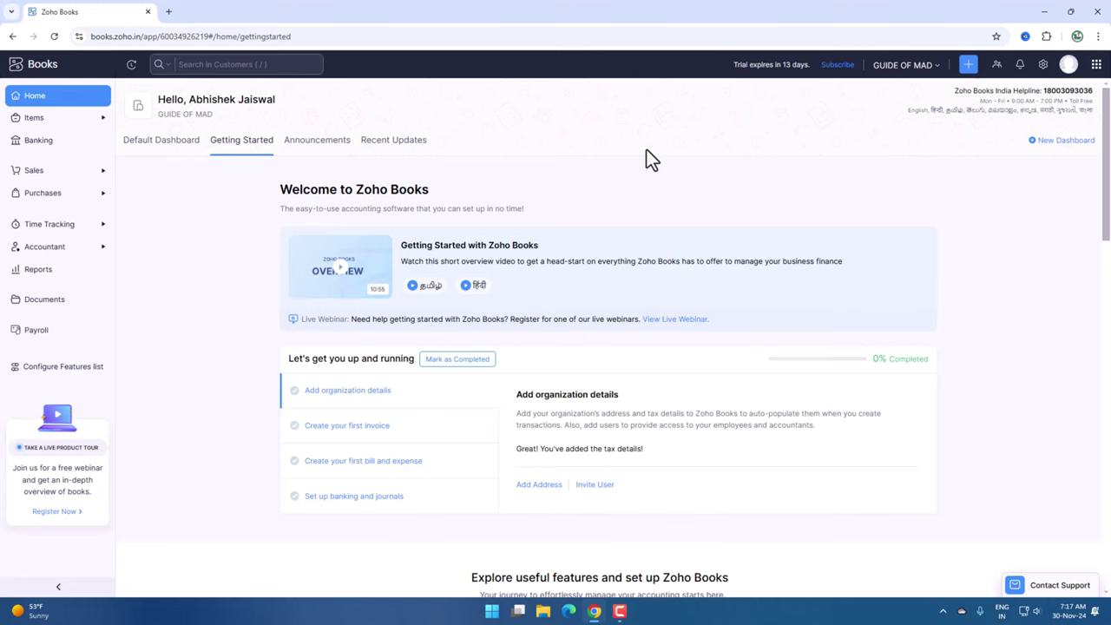
- Expand Items in the sidebar and switch the Home page to the Default Dashboard
click(46, 122)
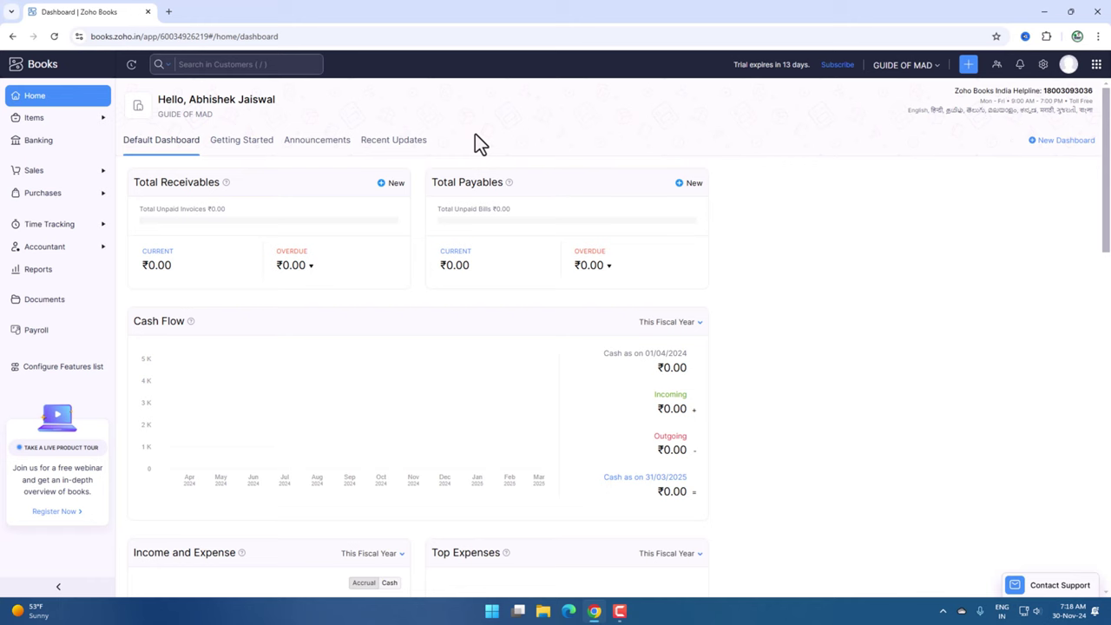
- Open the All Items list of JEANS, SHIRT and TROUSER and its extra actions menu
click(31, 119)
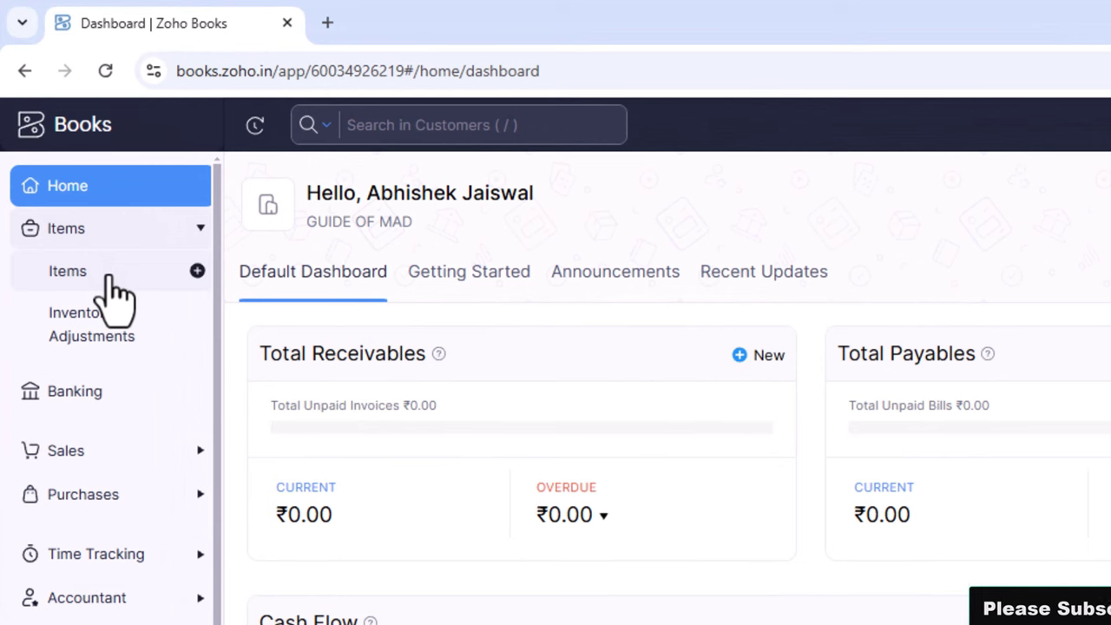
click(42, 276)
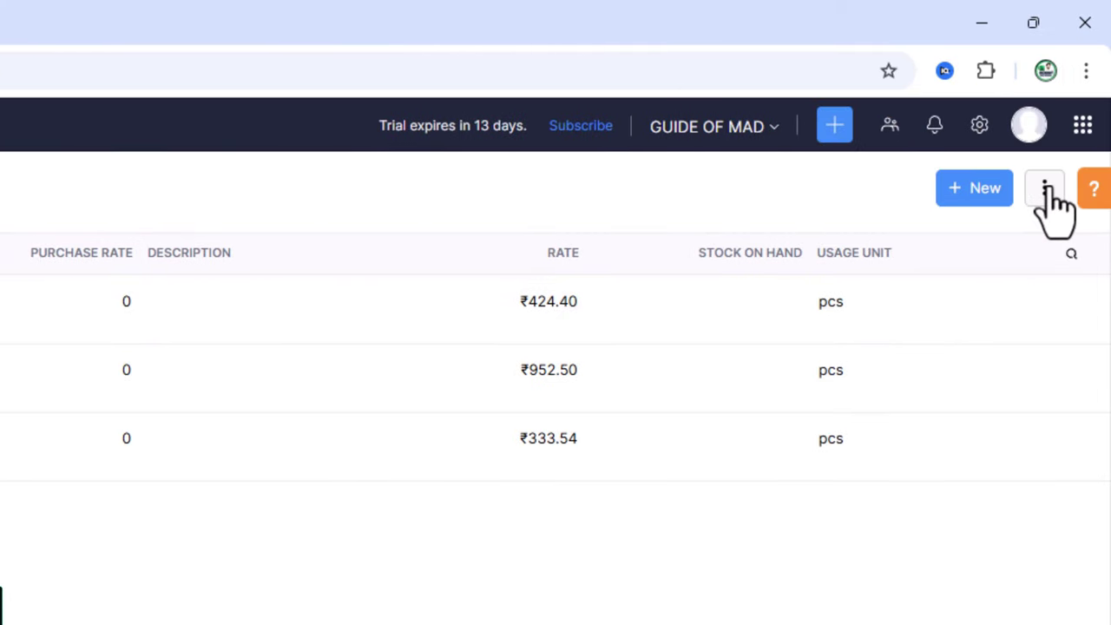
click(1046, 190)
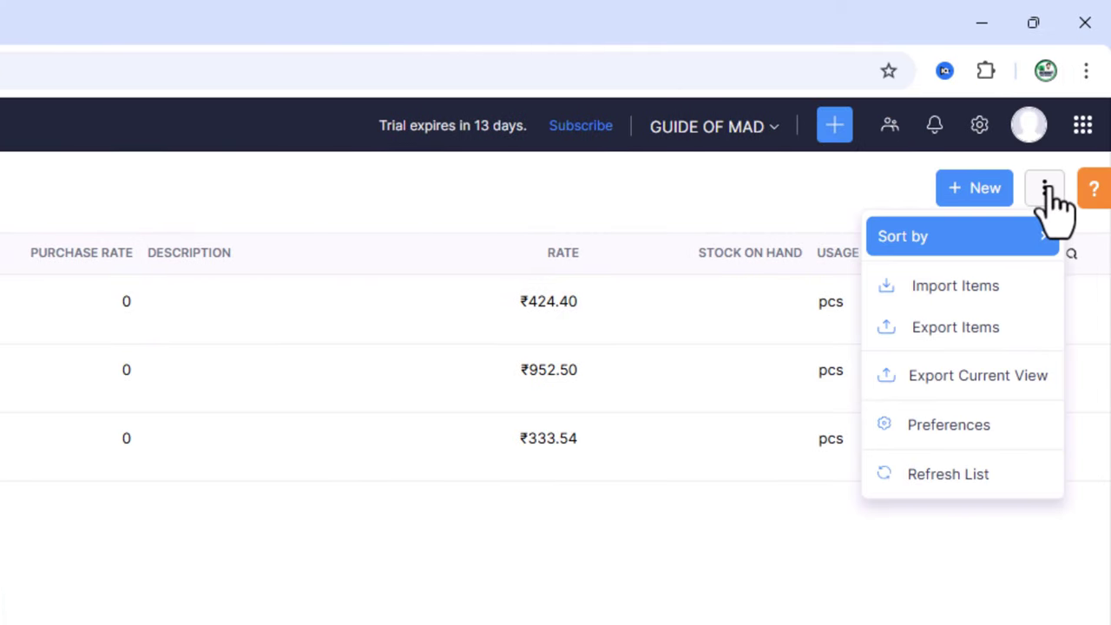
- Start Import Items, then download sample_items2 (1).csv and open it in Excel
click(979, 291)
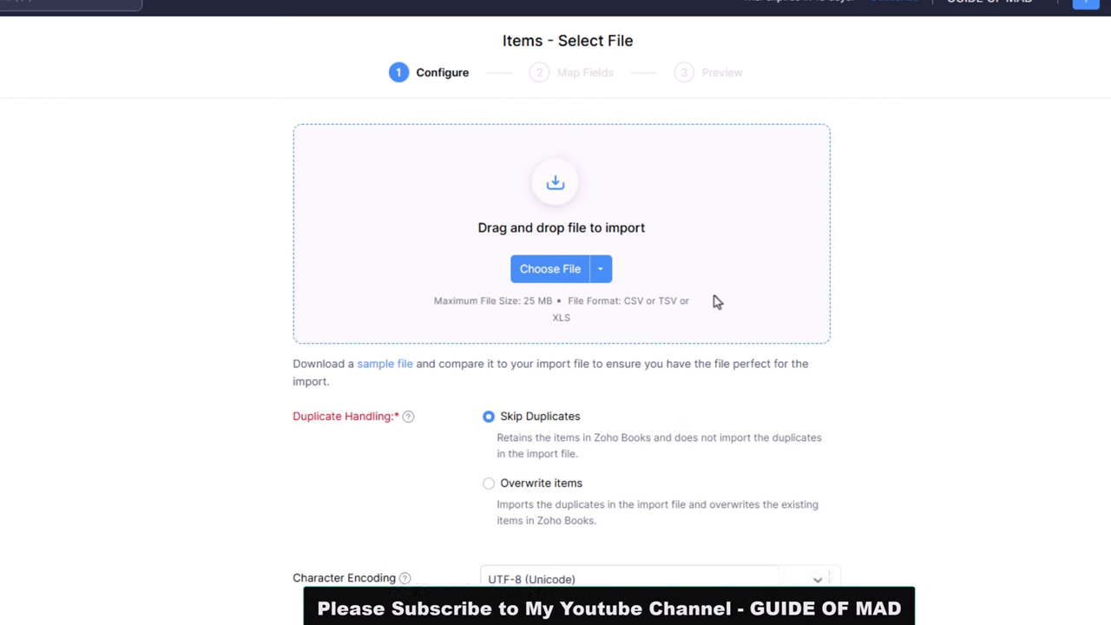
click(390, 368)
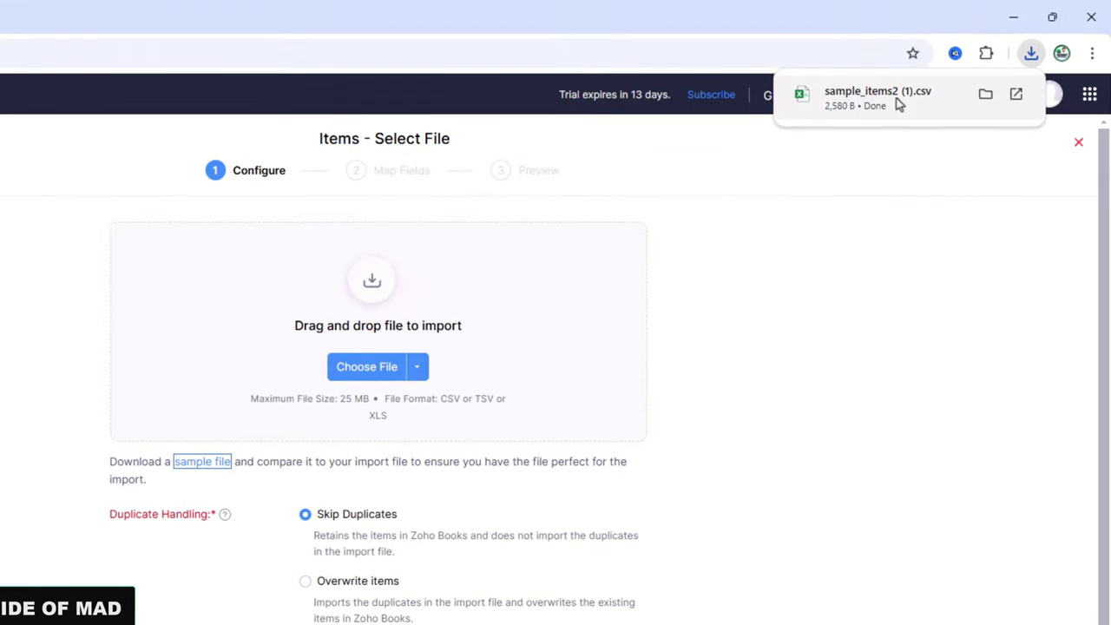
click(952, 75)
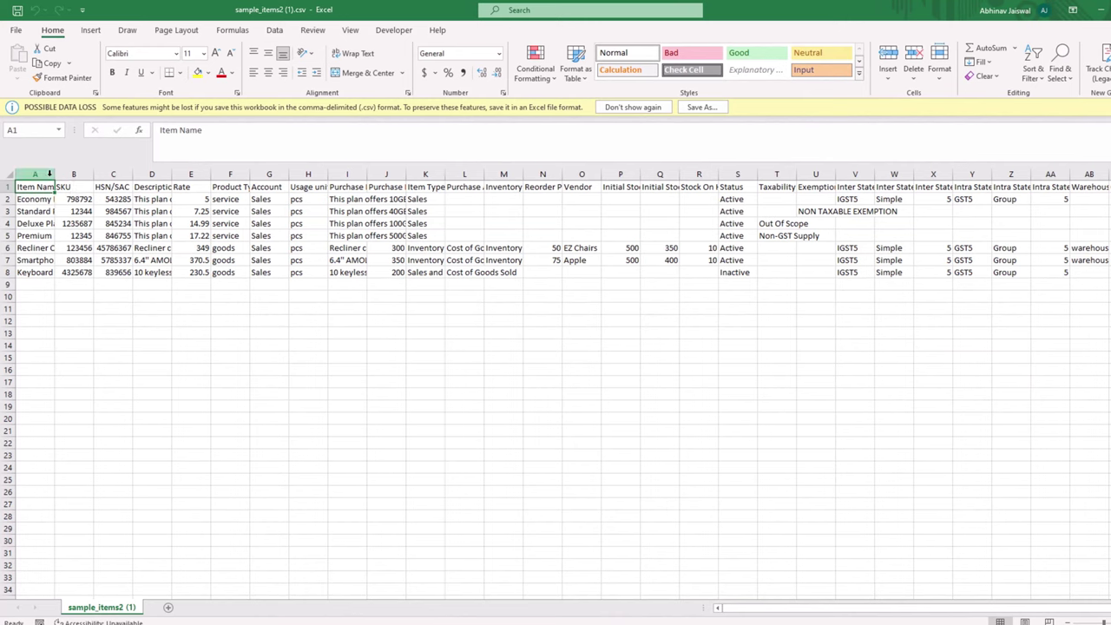
- Autofit the Item Name column, resize Description to a moderate width, and review the Economy Plan row
double_click(54, 174)
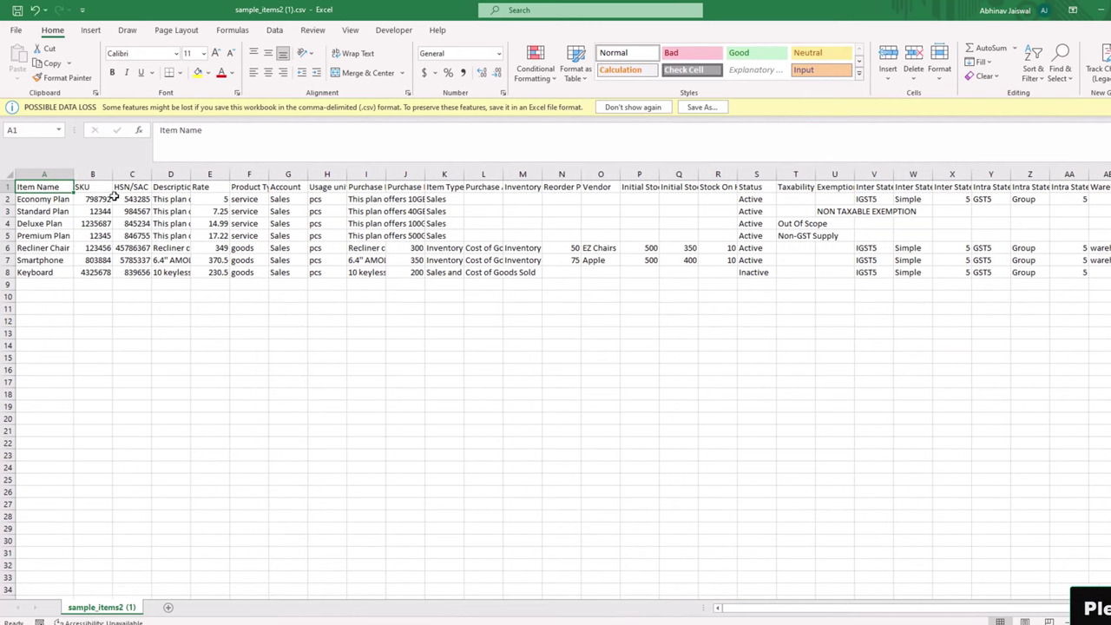
double_click(195, 175)
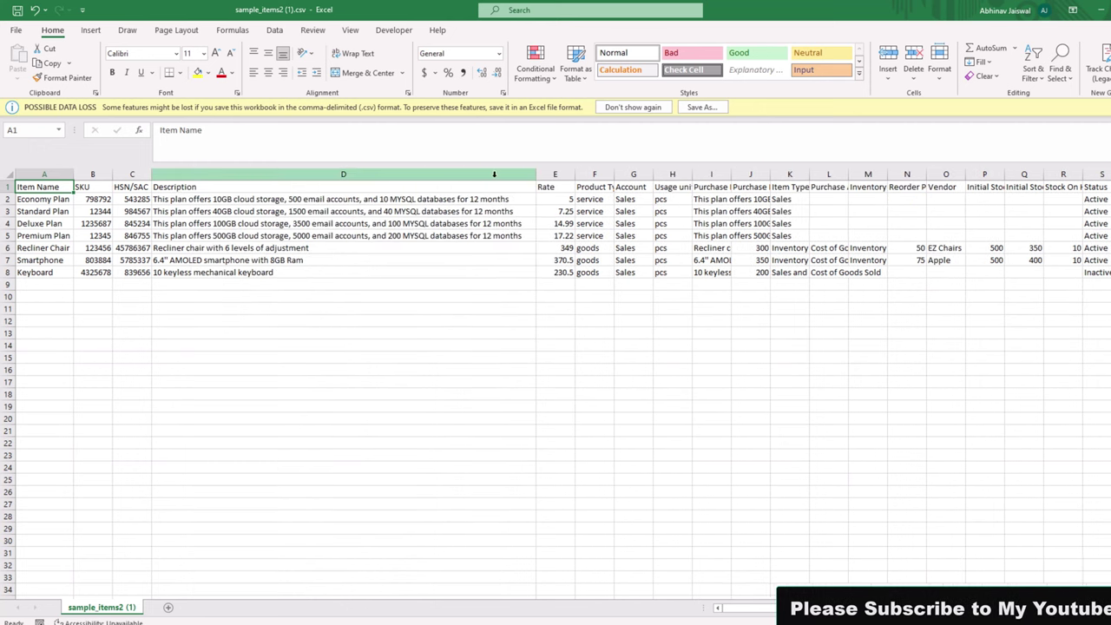
drag(534, 175, 258, 175)
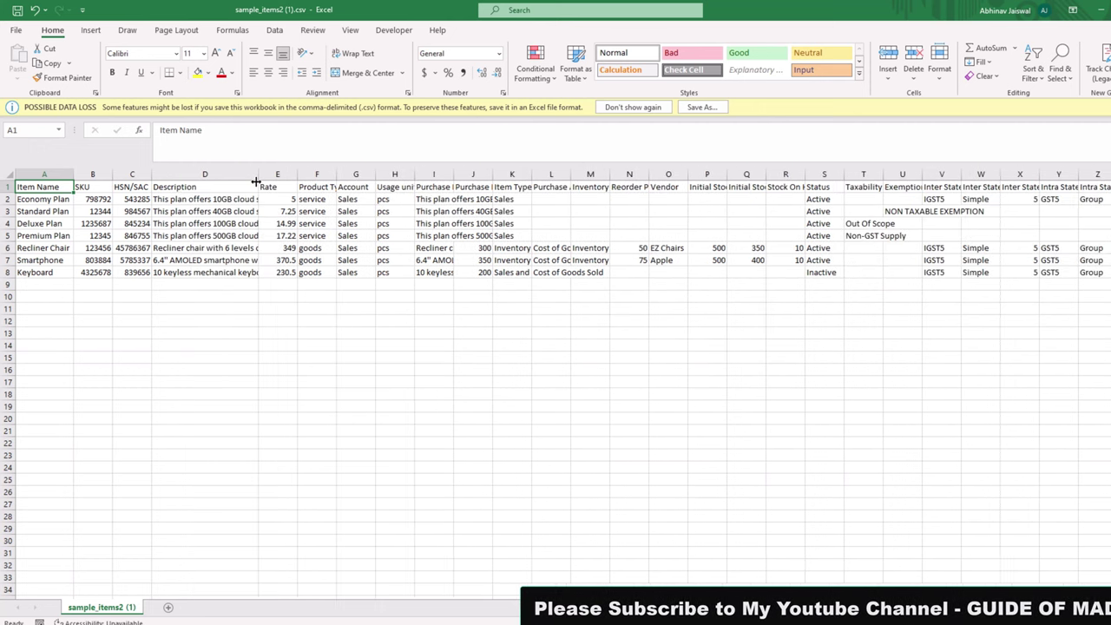
click(45, 199)
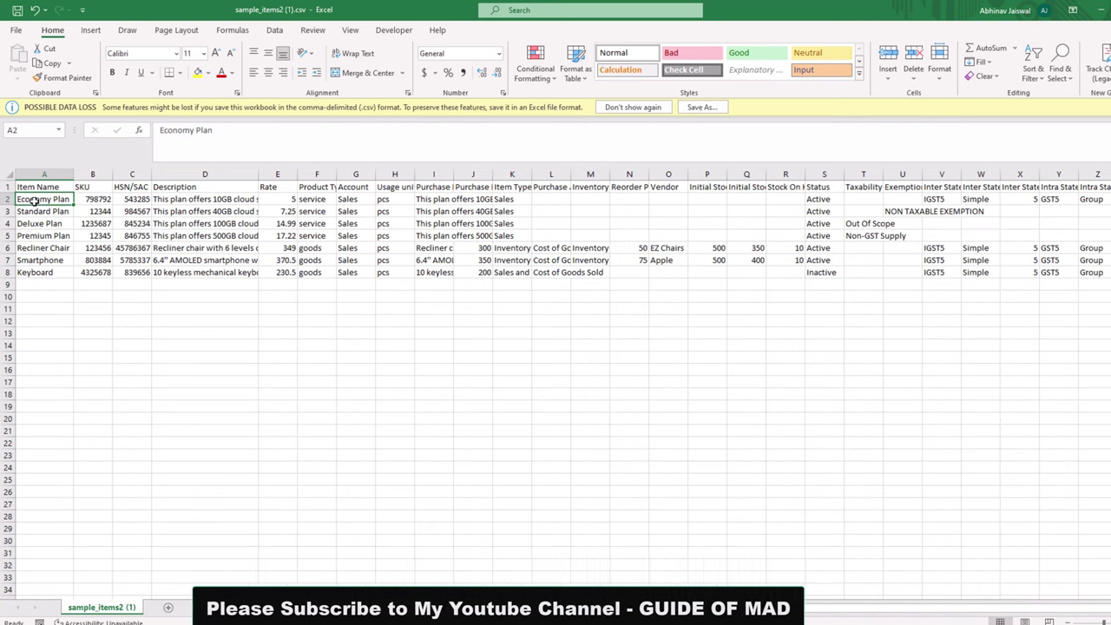
click(93, 199)
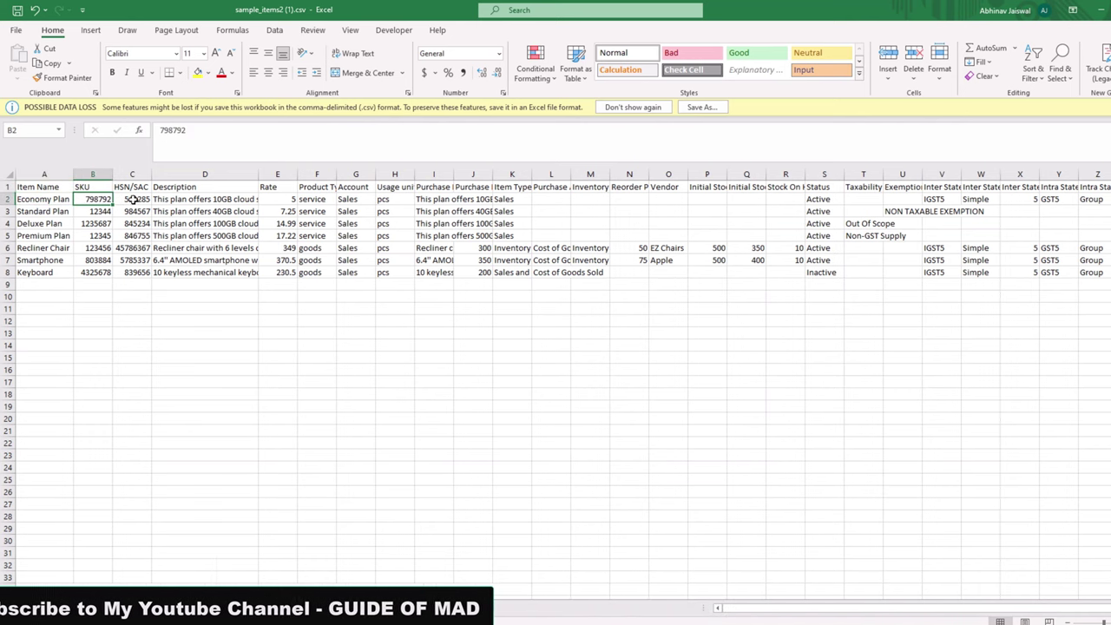
click(135, 199)
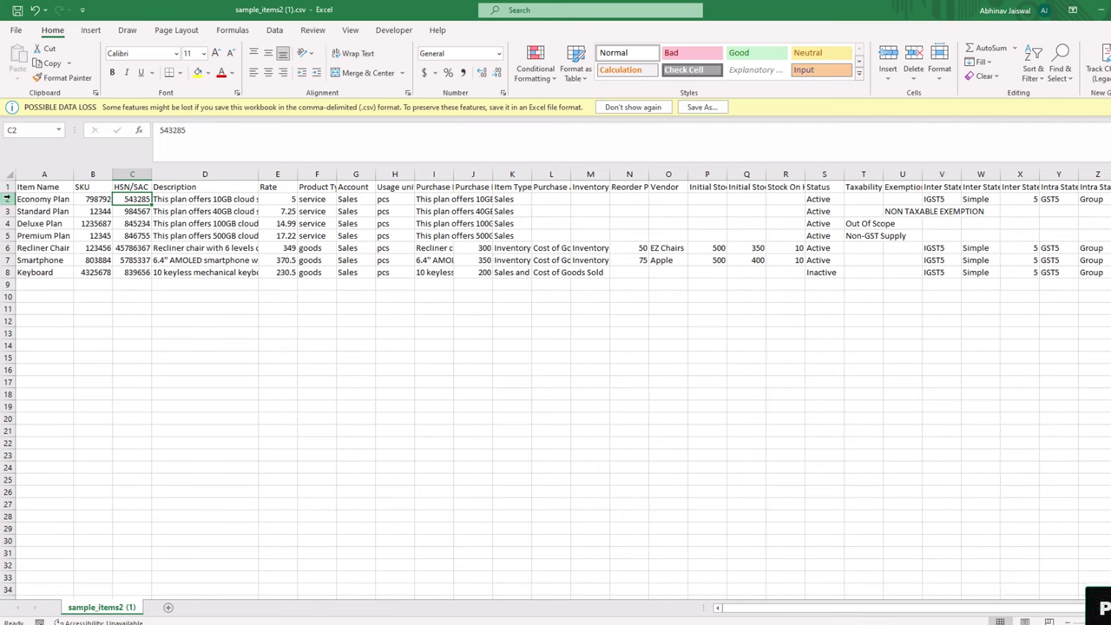
- Fill the Item Name, HSN/SAC, Usage unit, Rate and Product Type columns yellow
click(45, 175)
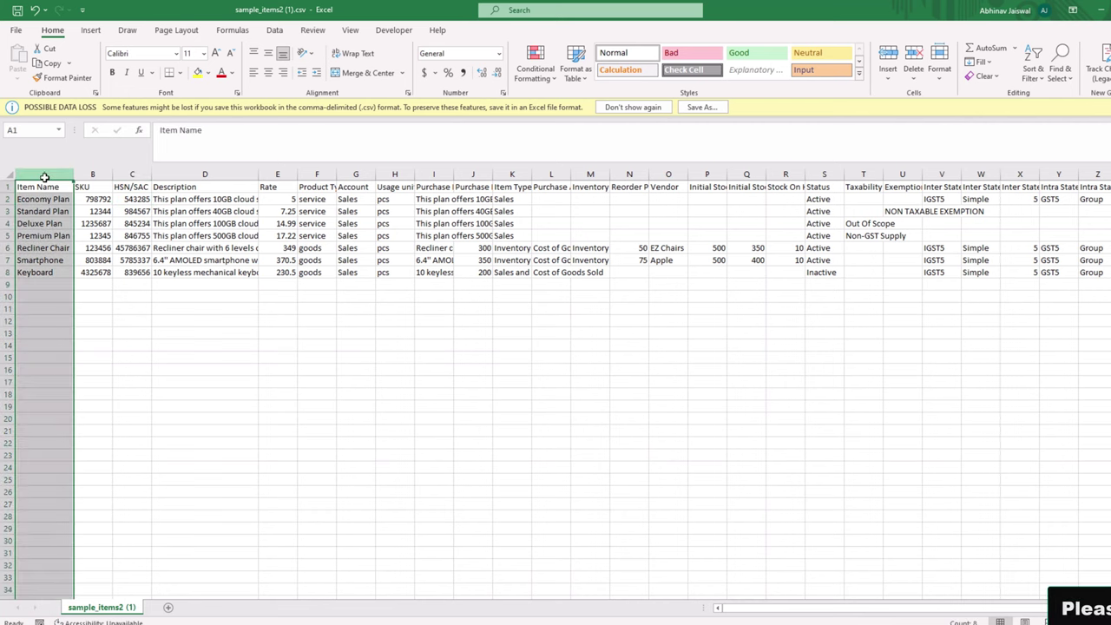
click(198, 73)
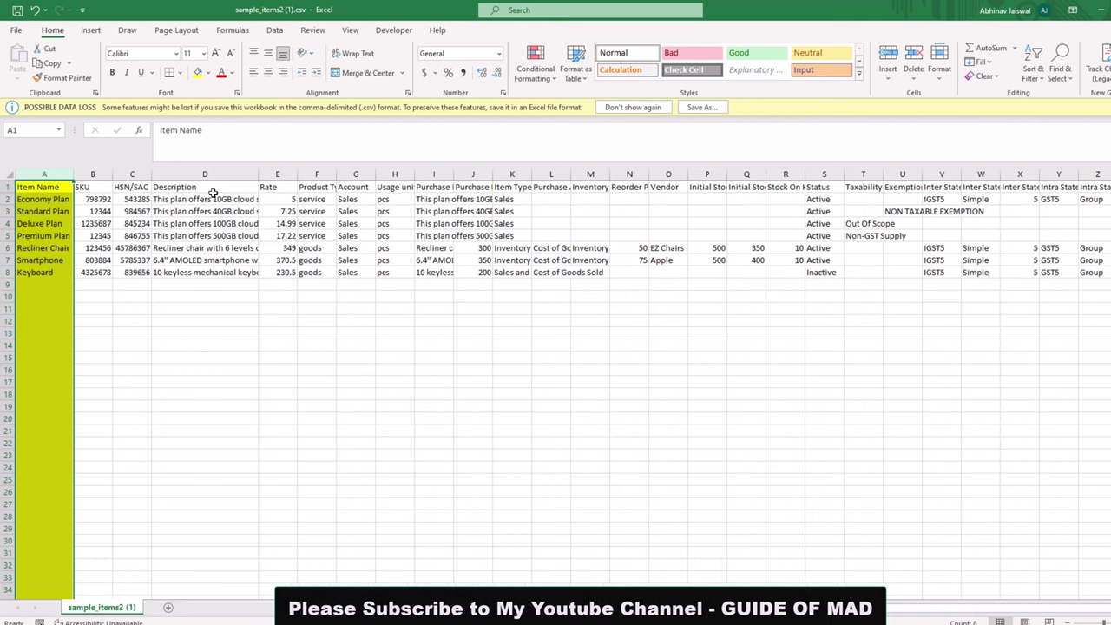
click(132, 174)
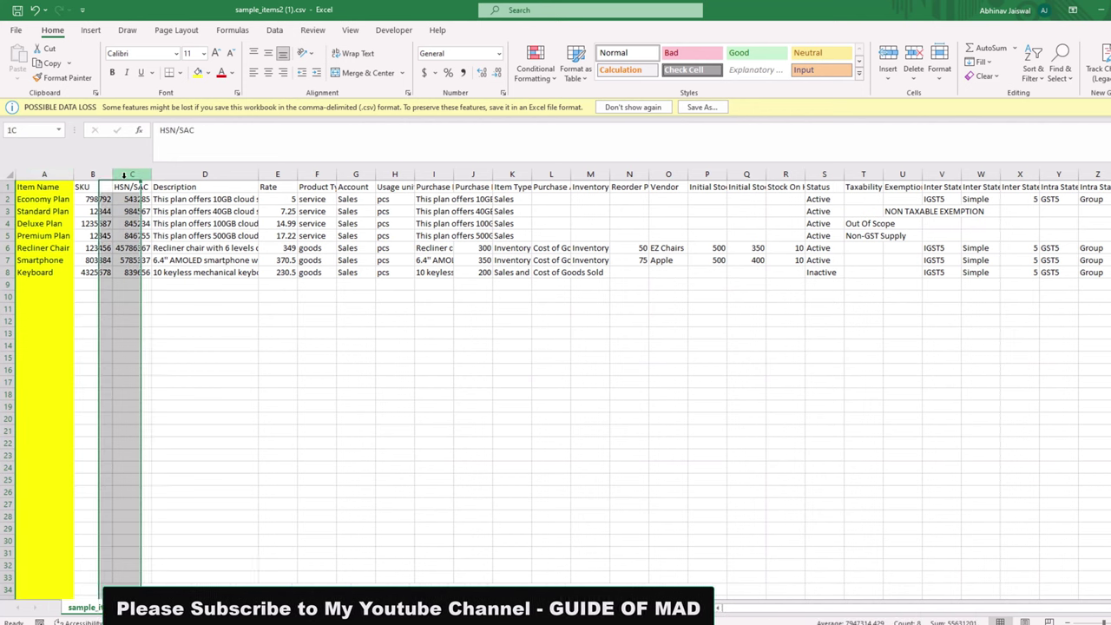
click(199, 73)
click(395, 174)
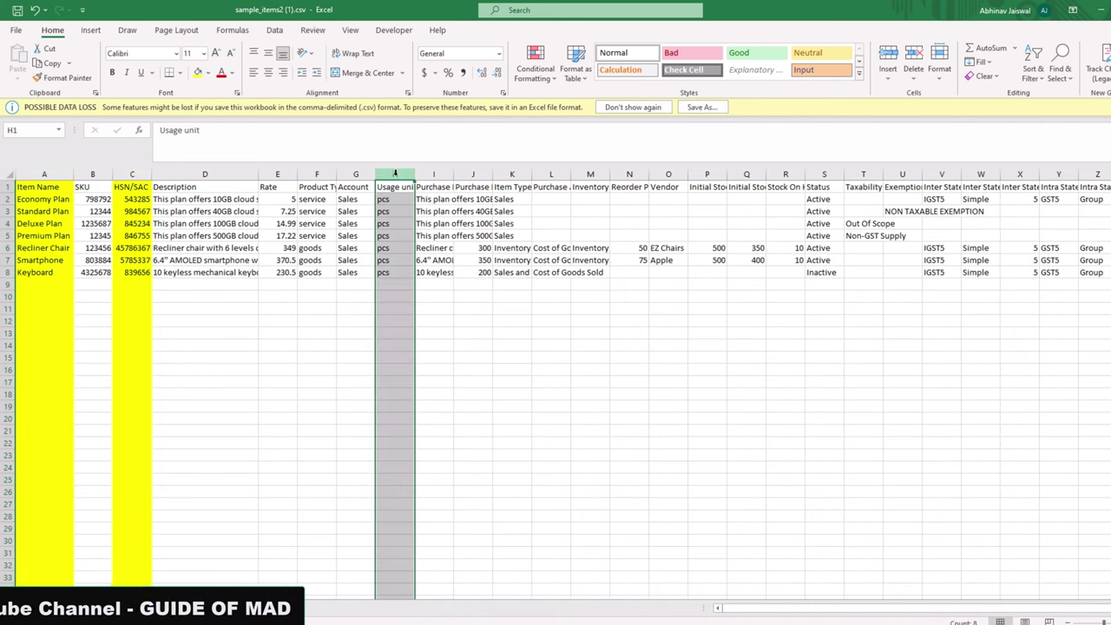
click(198, 73)
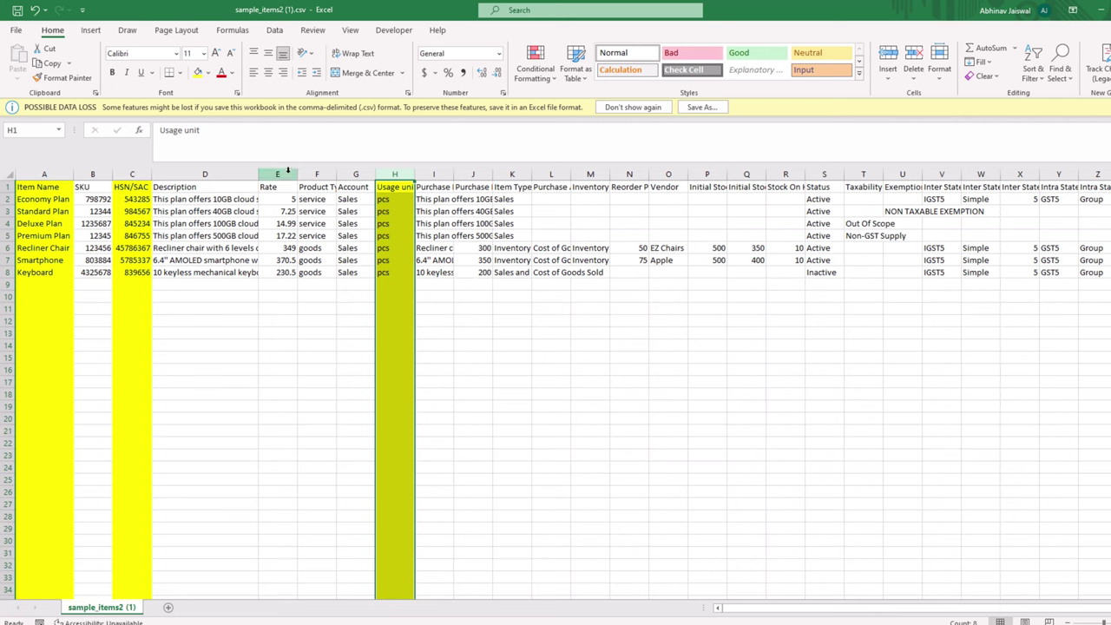
click(287, 172)
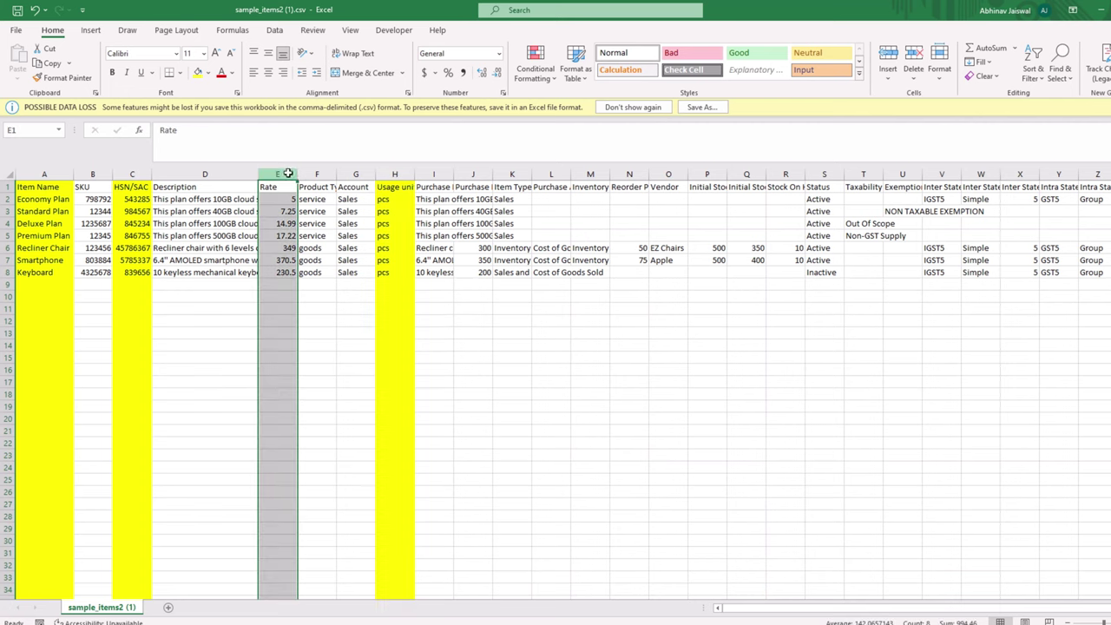
click(198, 75)
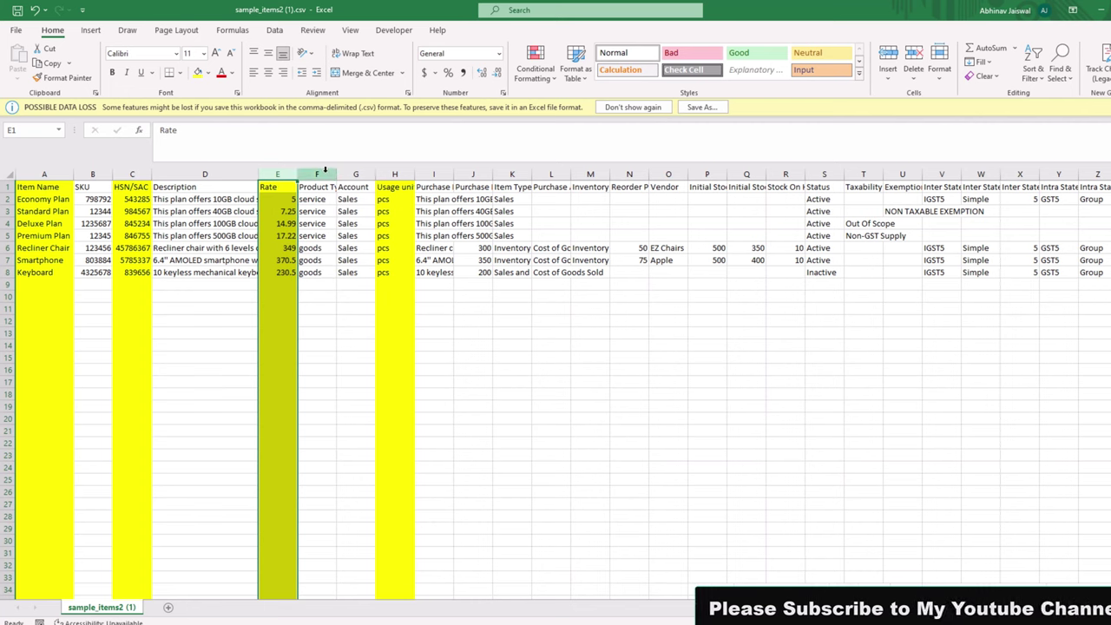
click(323, 175)
click(197, 72)
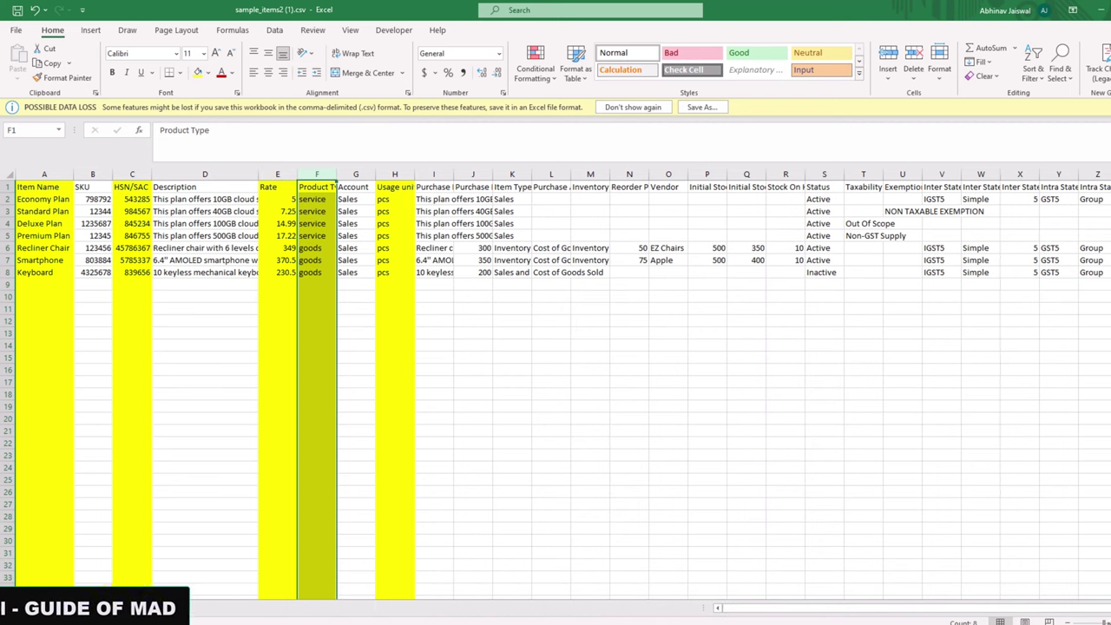
- Fill the Inter/Intra State Tax Rate, Initial Stock, Stock On Hand and Initial Stock Rate columns yellow
scroll(944, 515, right, 2)
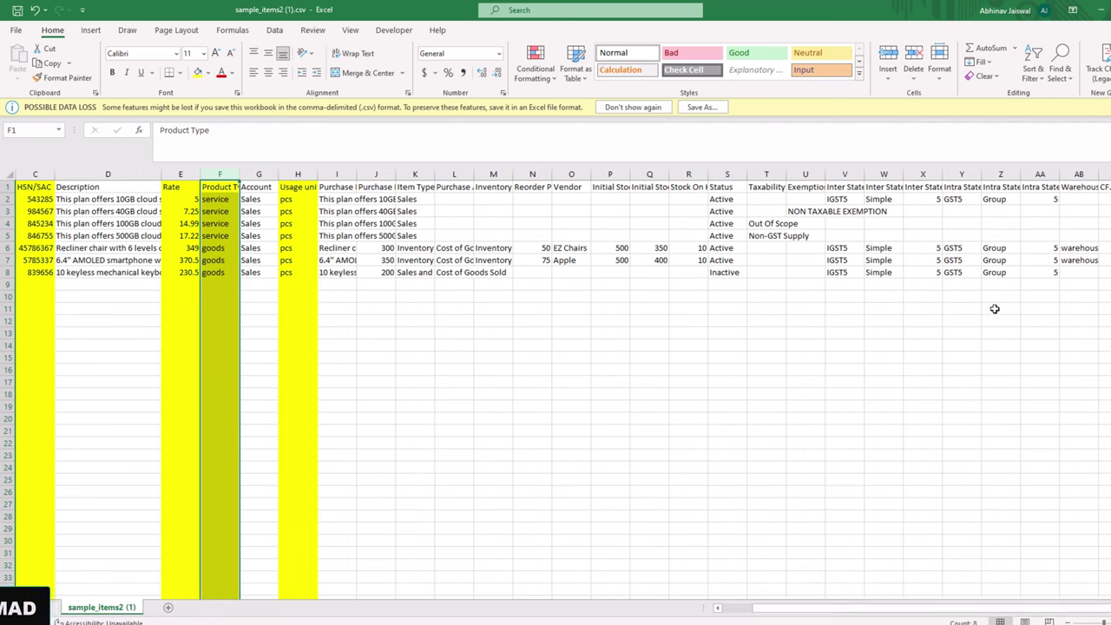
click(925, 174)
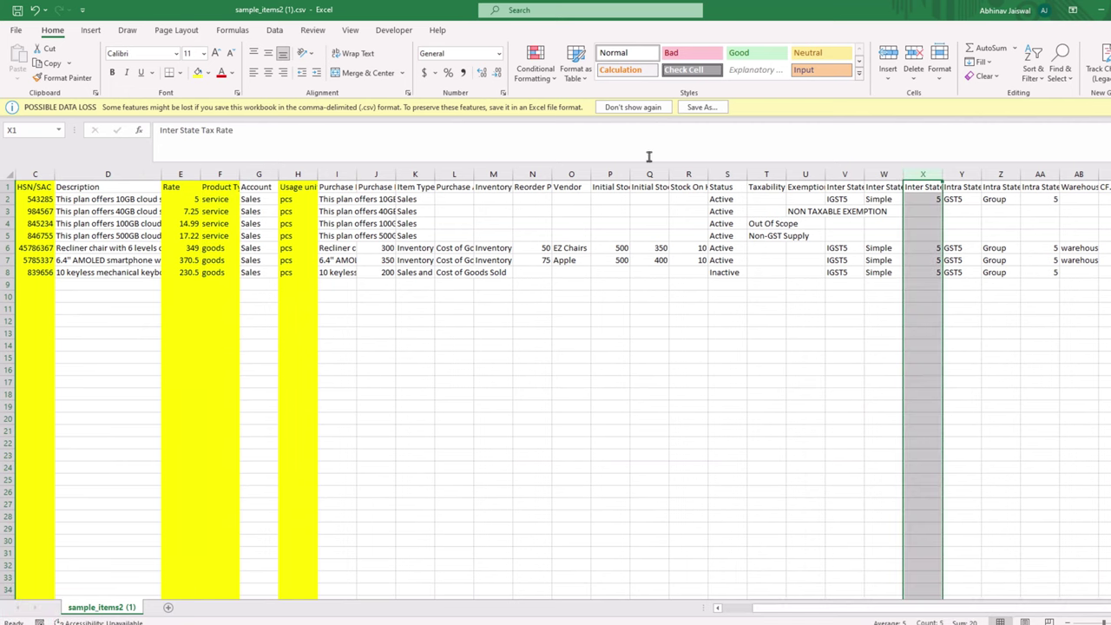
click(197, 73)
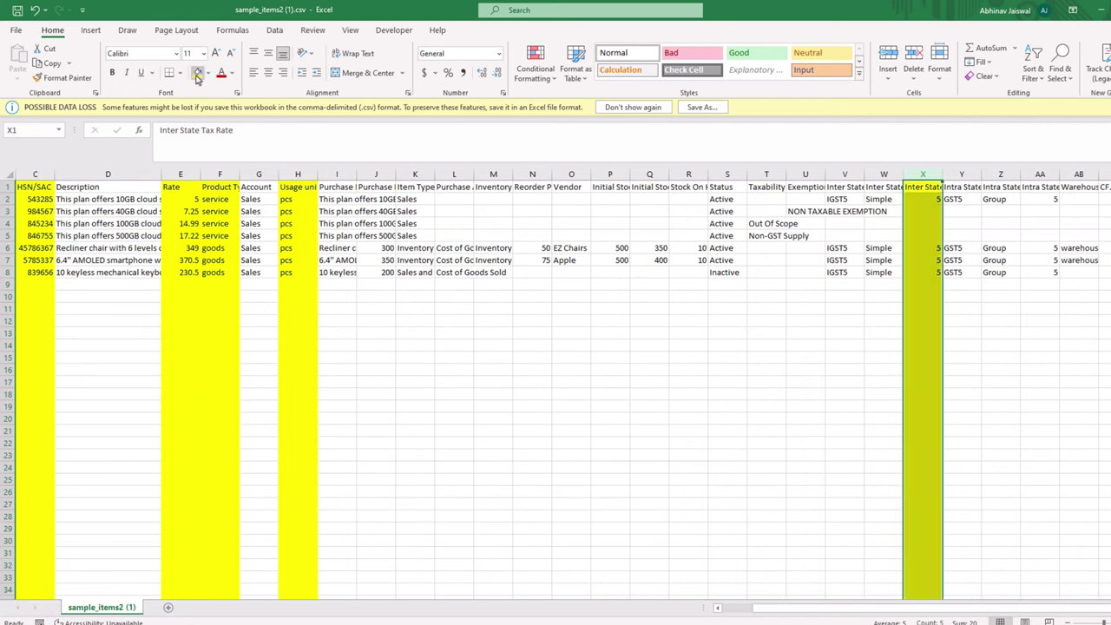
click(1040, 174)
click(199, 74)
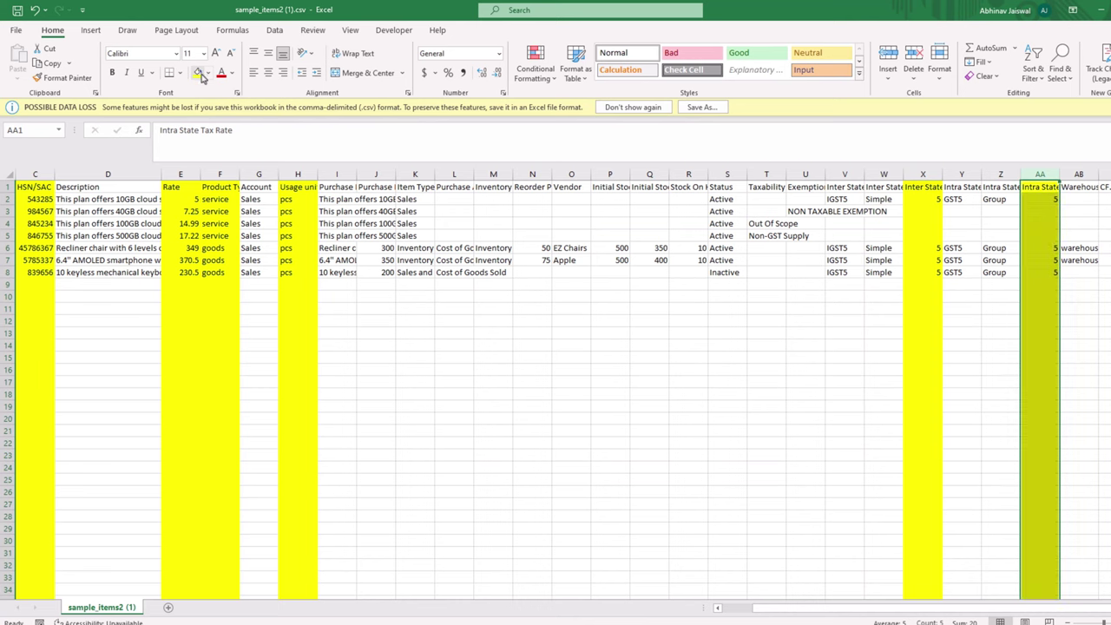
click(612, 175)
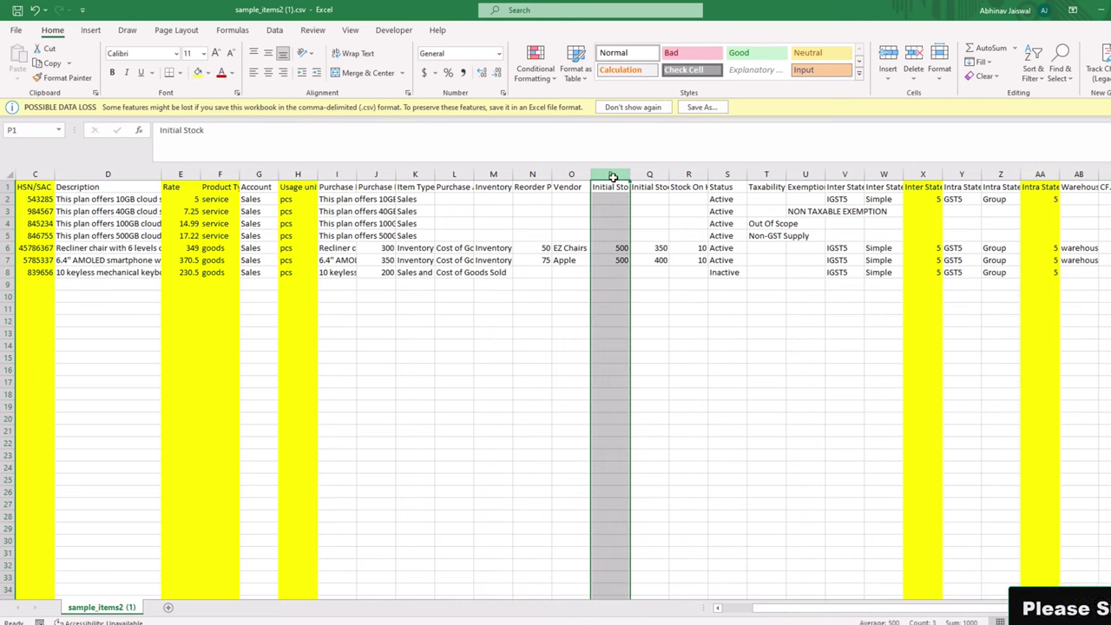
click(199, 74)
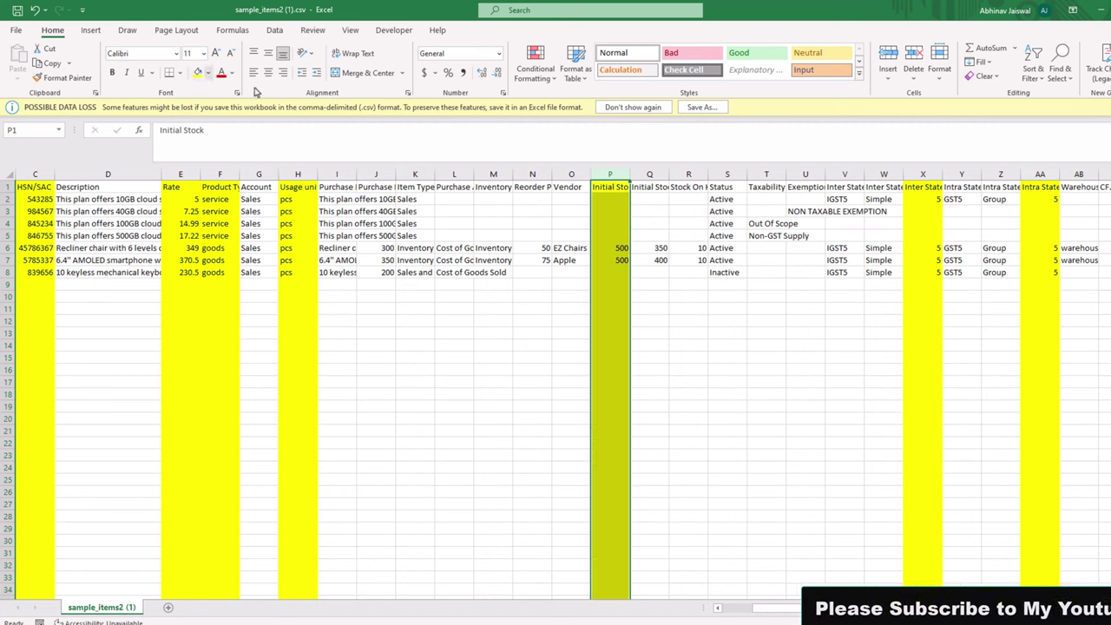
click(687, 174)
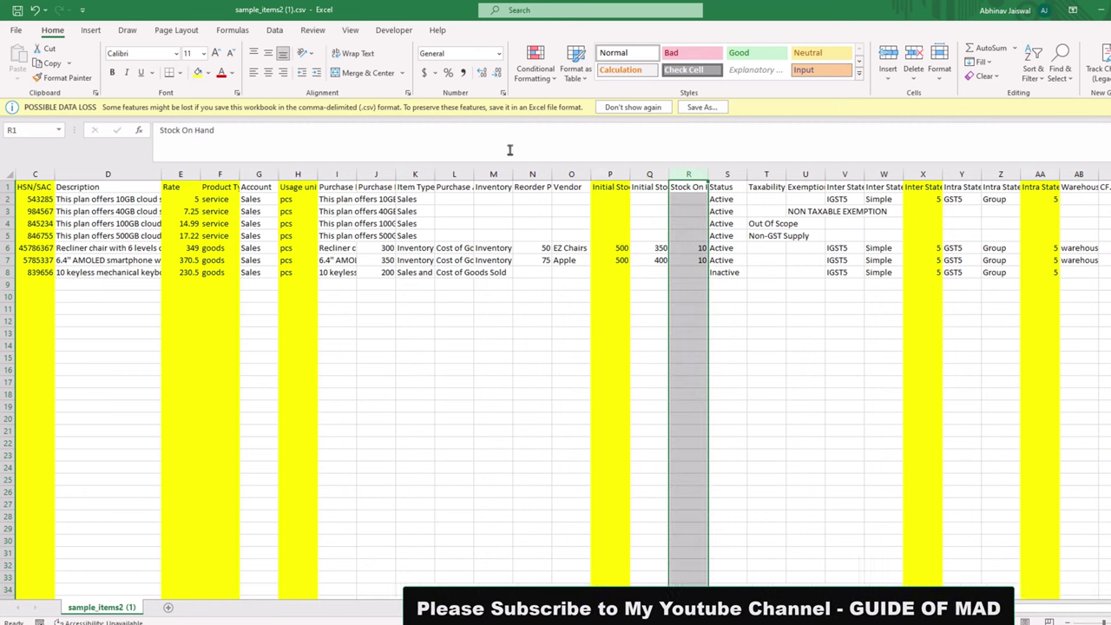
click(197, 74)
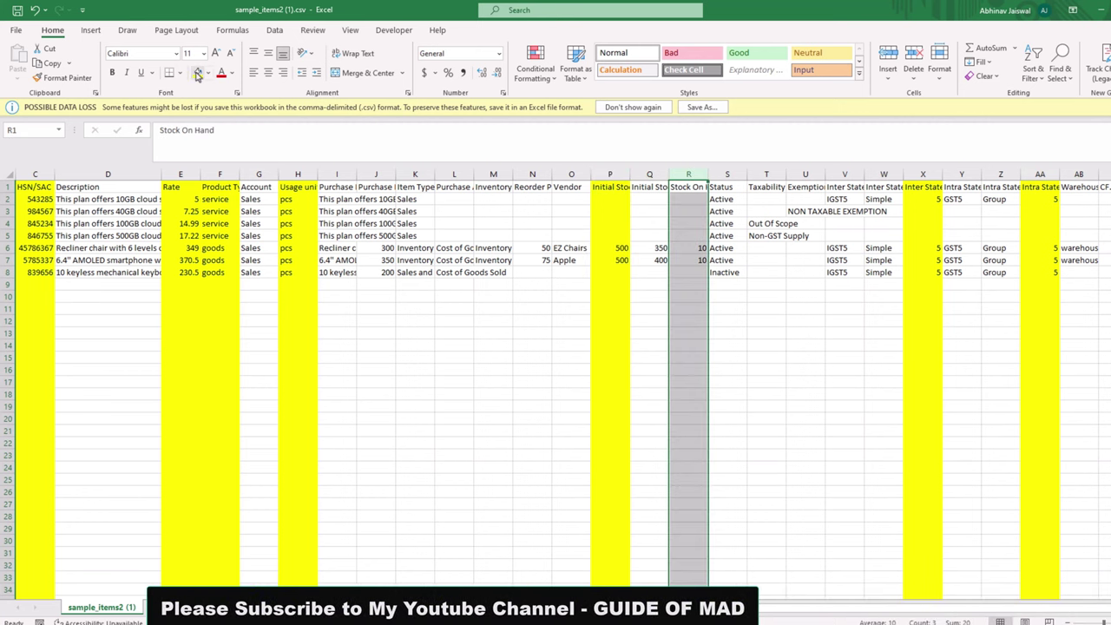
click(652, 174)
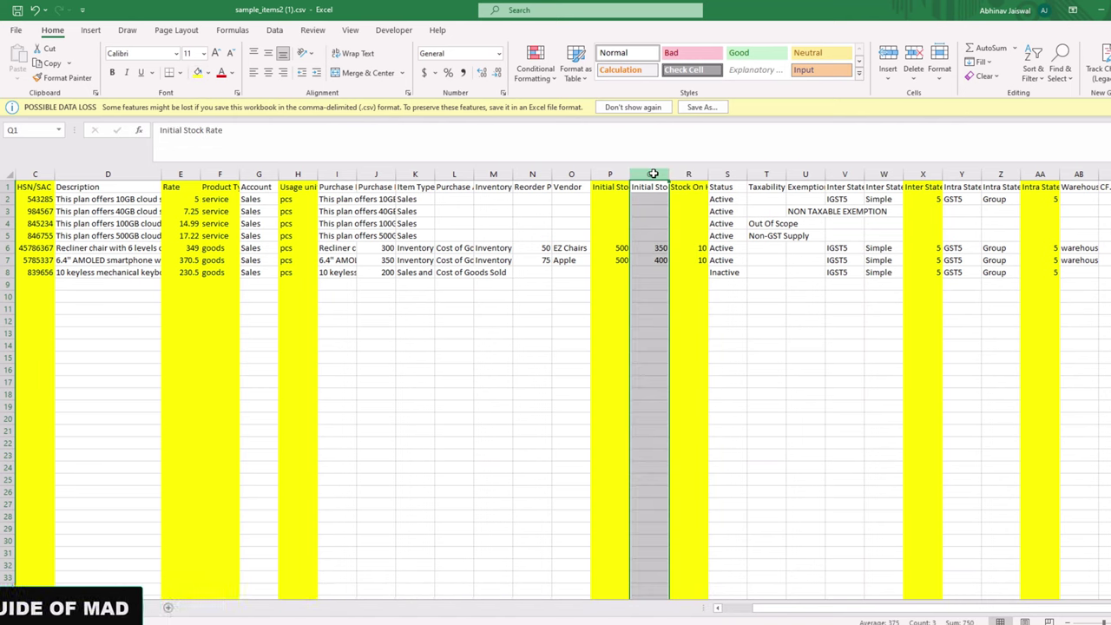
click(198, 74)
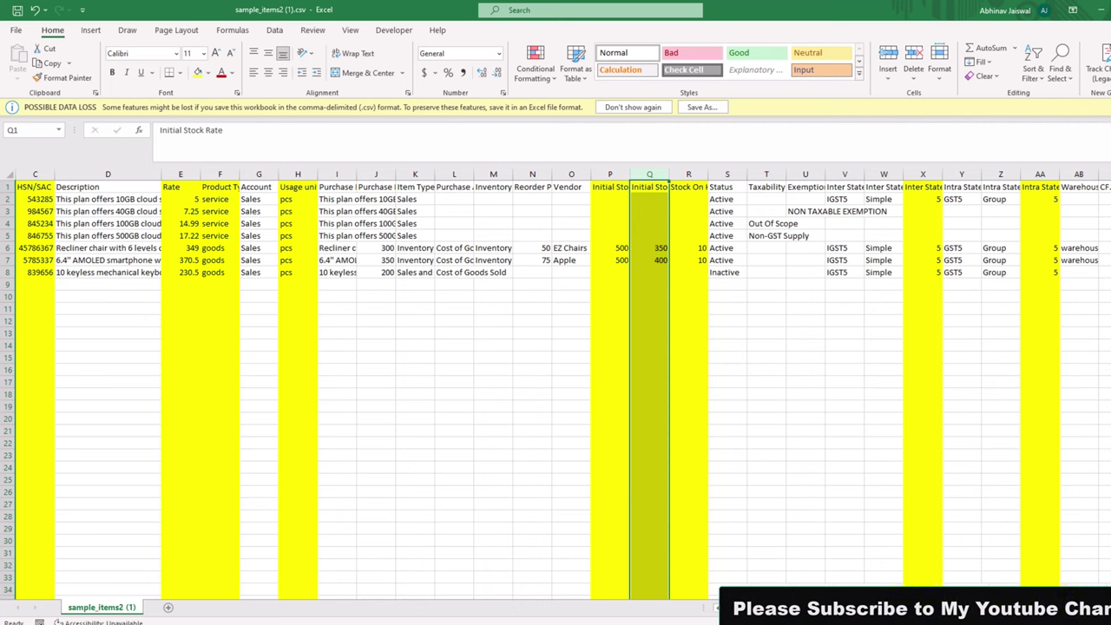
scroll(476, 499, left, 3)
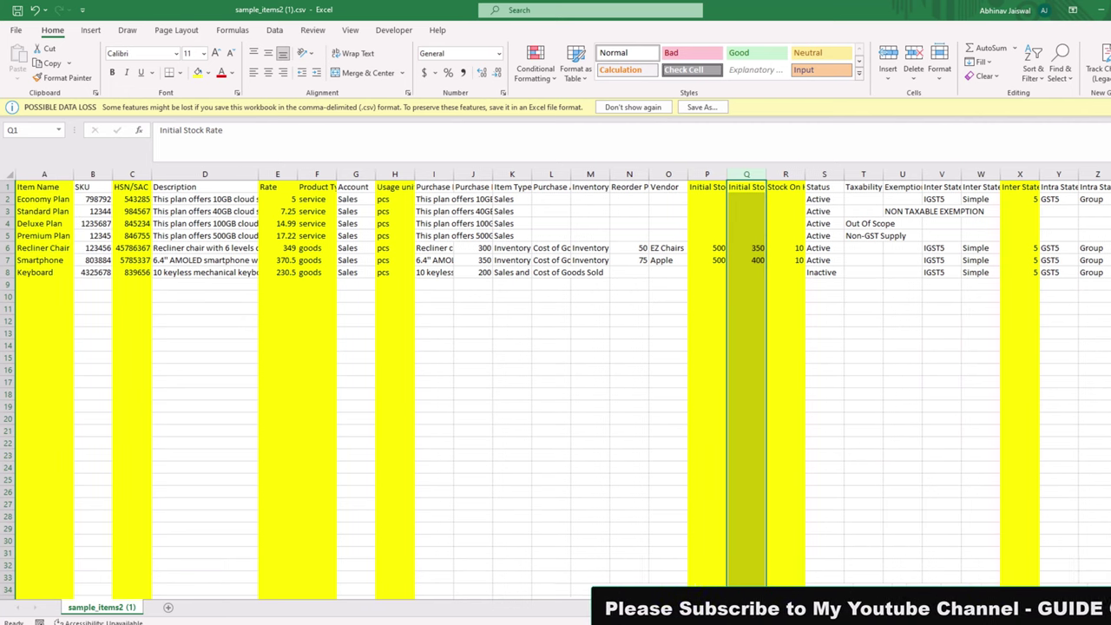
- Inspect the Initial Stock and Inter State Tax Rate columns, then show Excel's recent workbooks
click(477, 501)
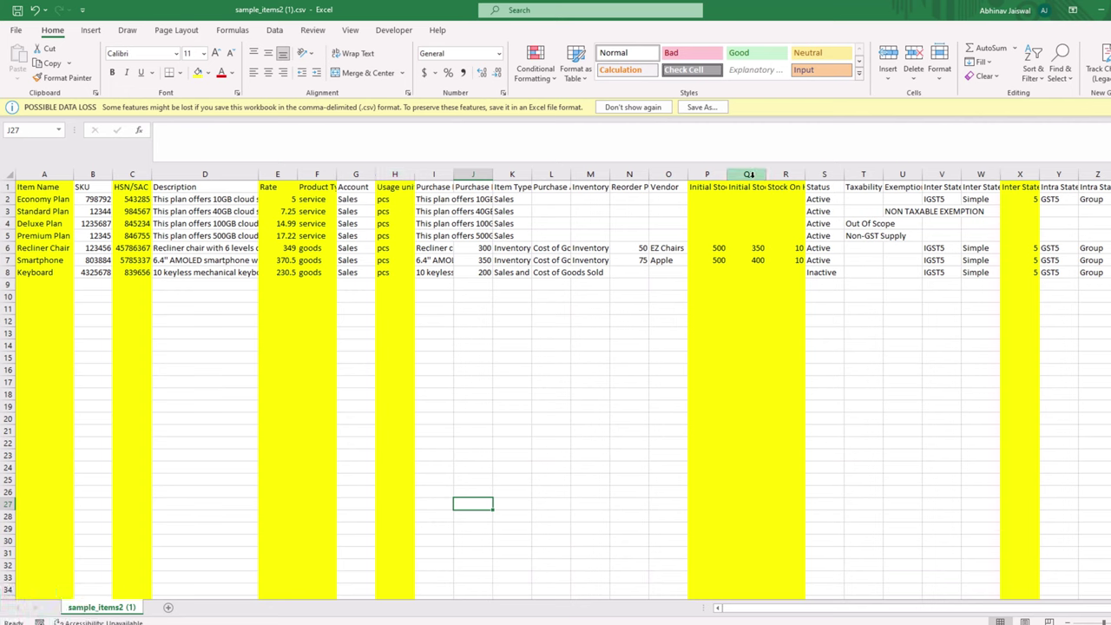
click(719, 172)
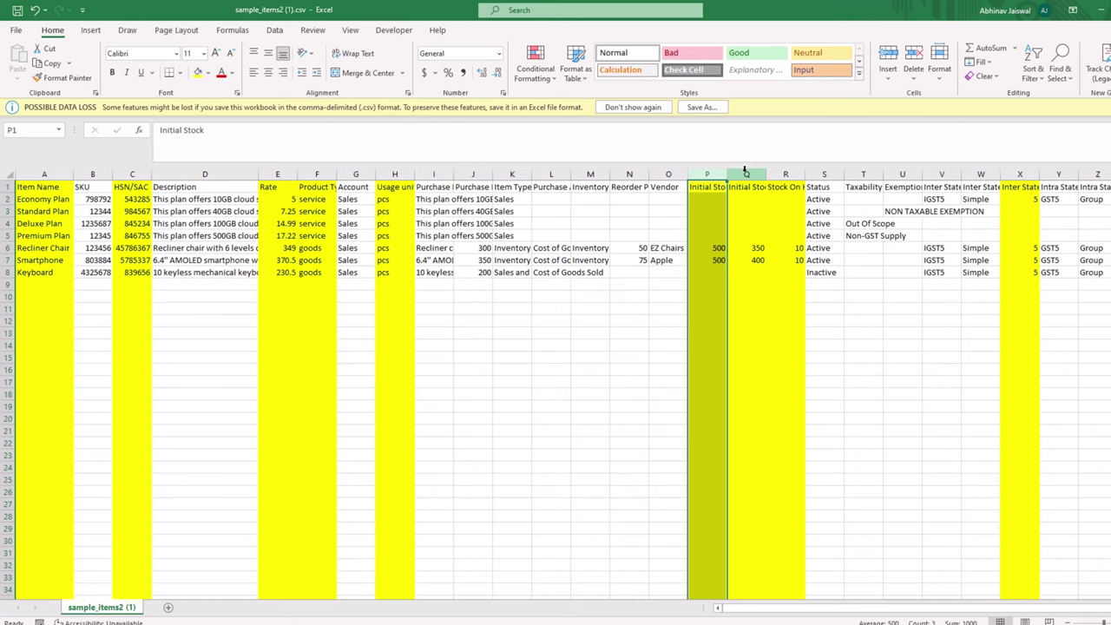
click(1031, 172)
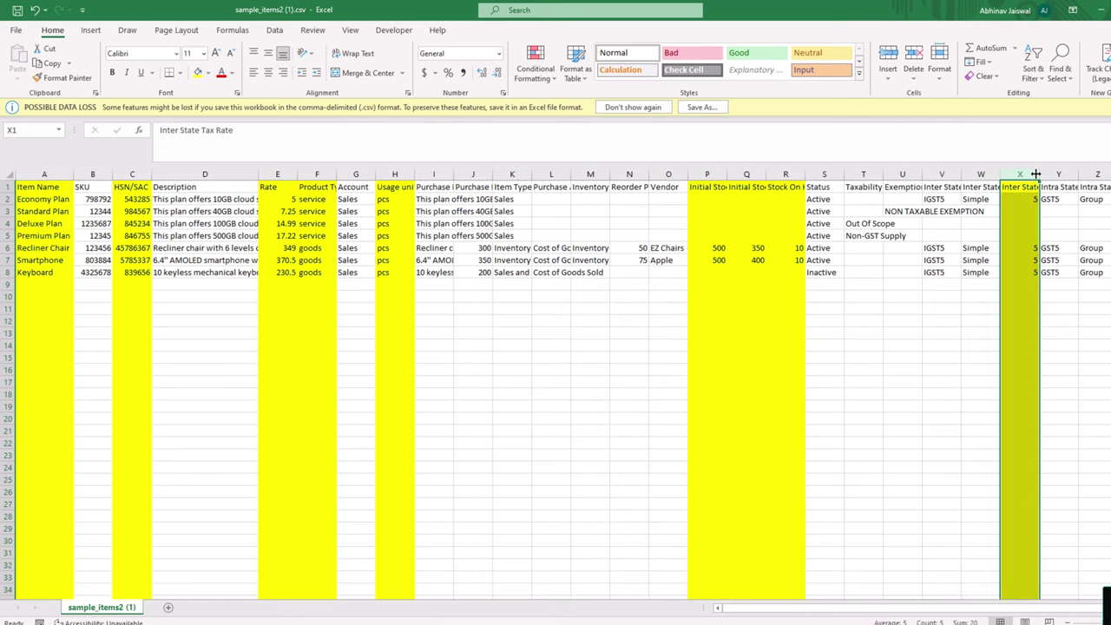
click(626, 367)
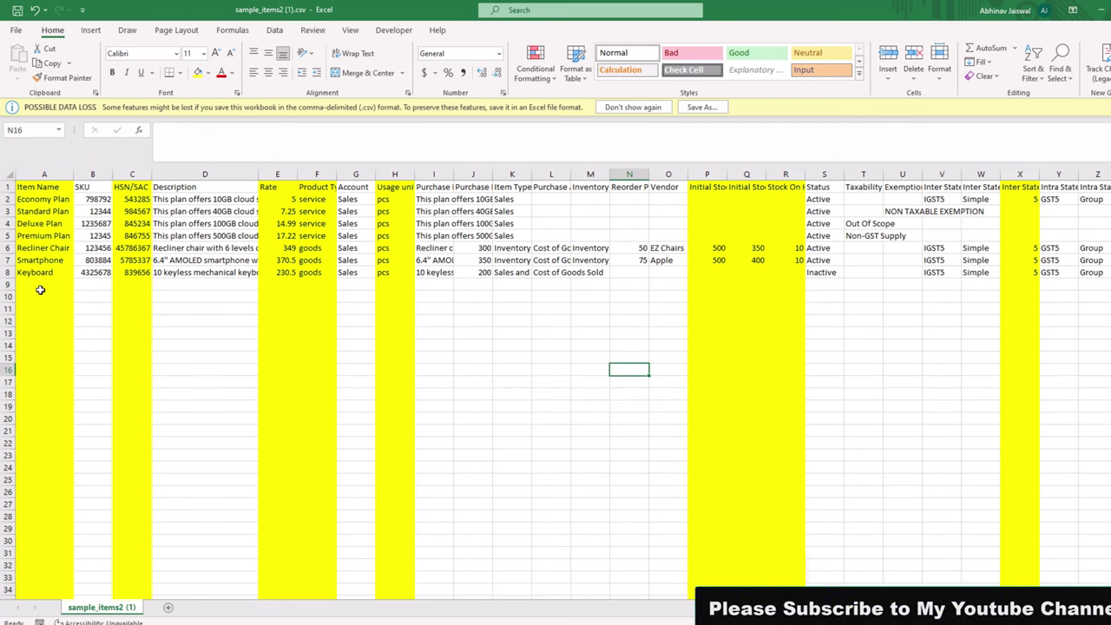
click(15, 31)
- Open stock dalo.xlsx, autofit column A, and enter new SKU values 49485 and 6060
click(169, 318)
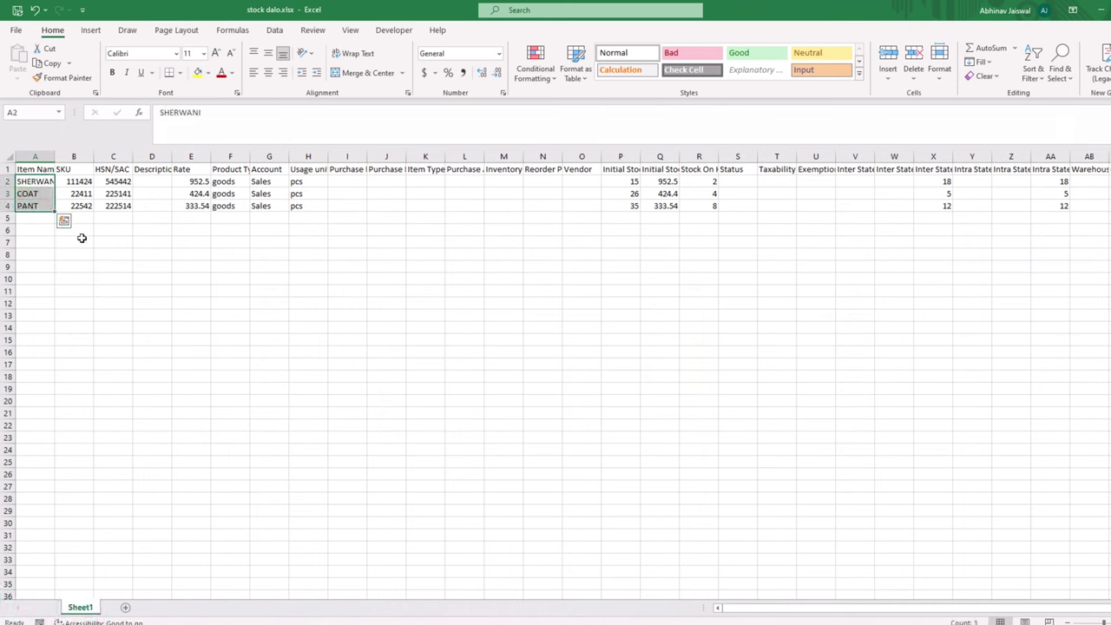
double_click(53, 153)
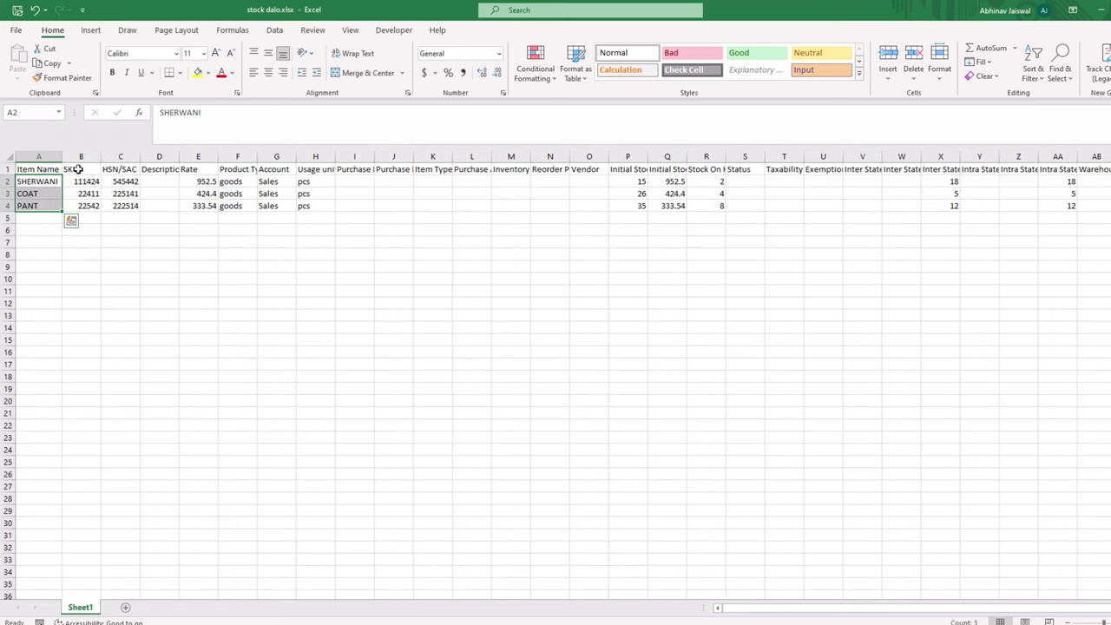
click(92, 180)
text(49485)
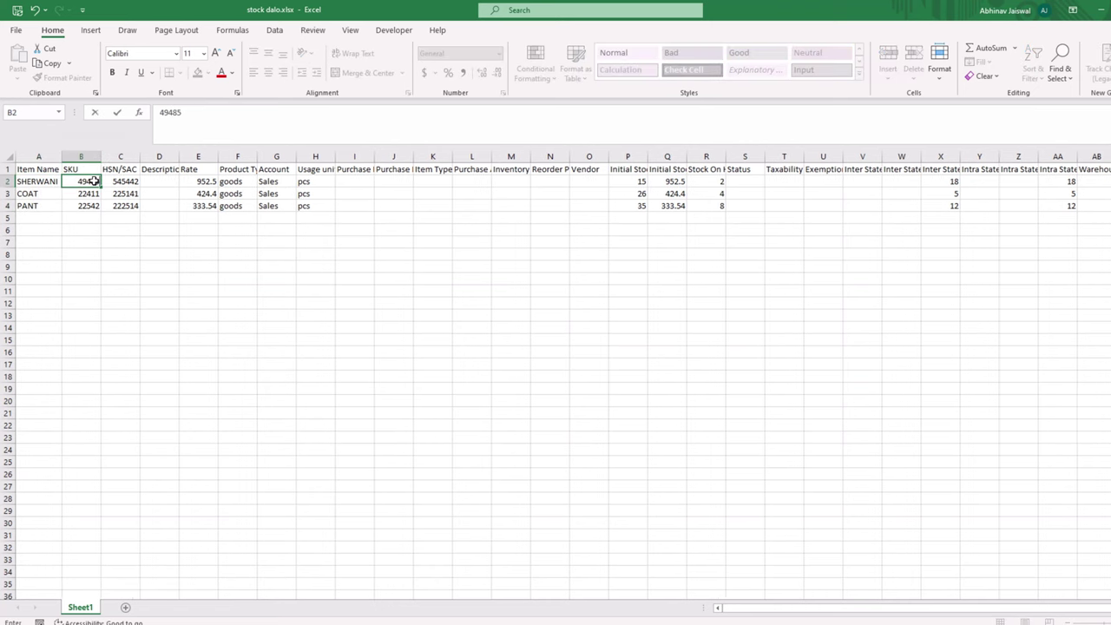
key(Return)
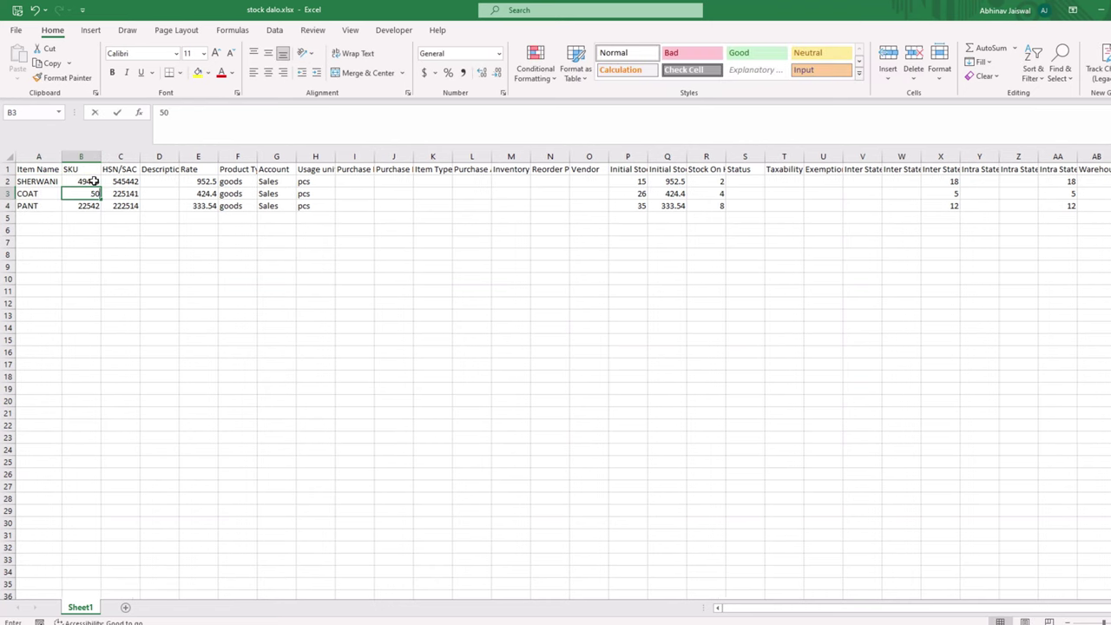
key(Return)
text(60)
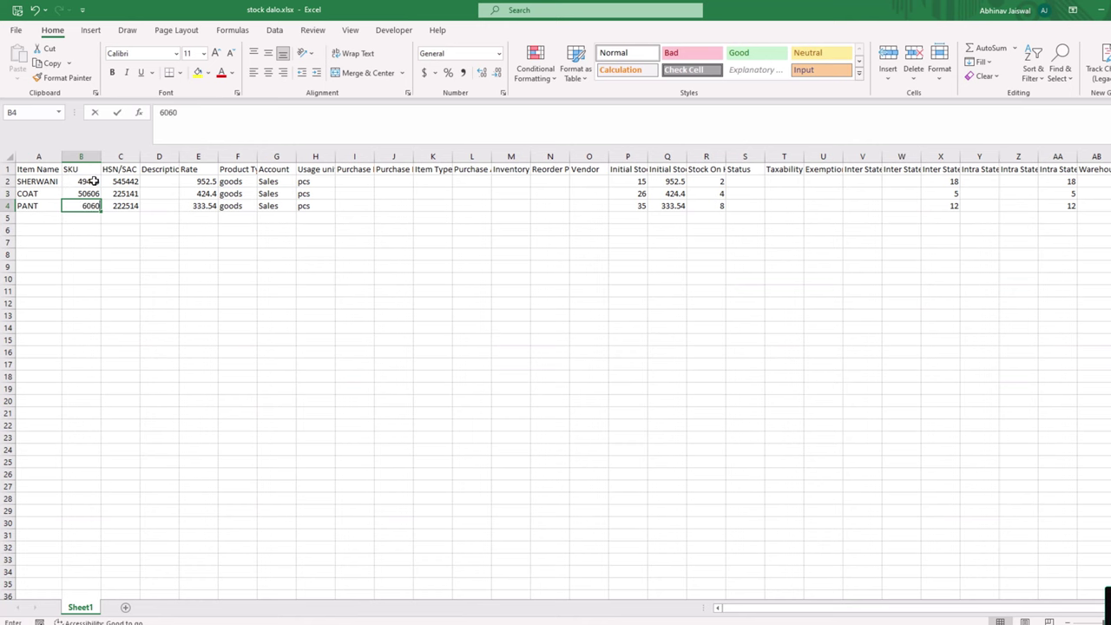
text(60)
key(Tab)
- Enter HSN/SAC codes 6 and 606060 and copy Rates 7445, 6969, 696 into Initial Stock Rate
text(6)
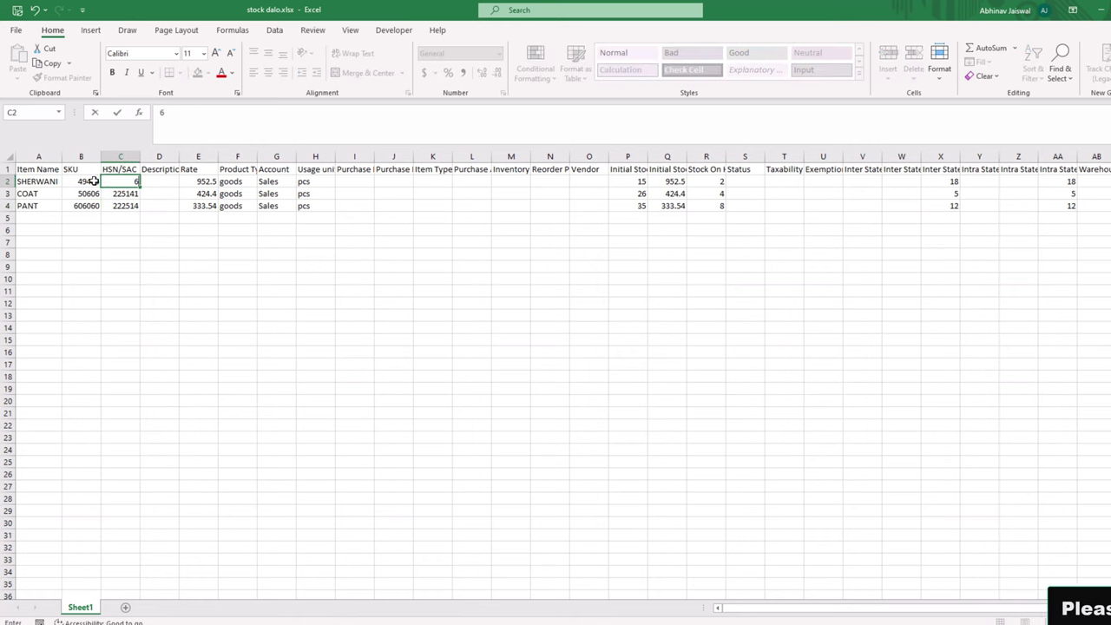
key(Return)
text(606)
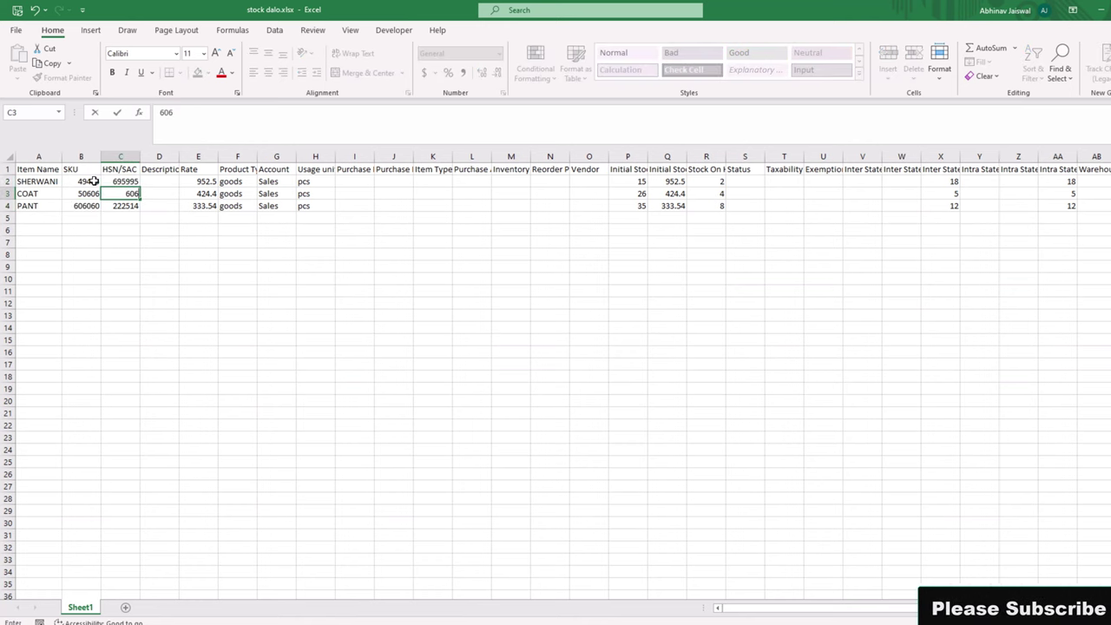
text(060)
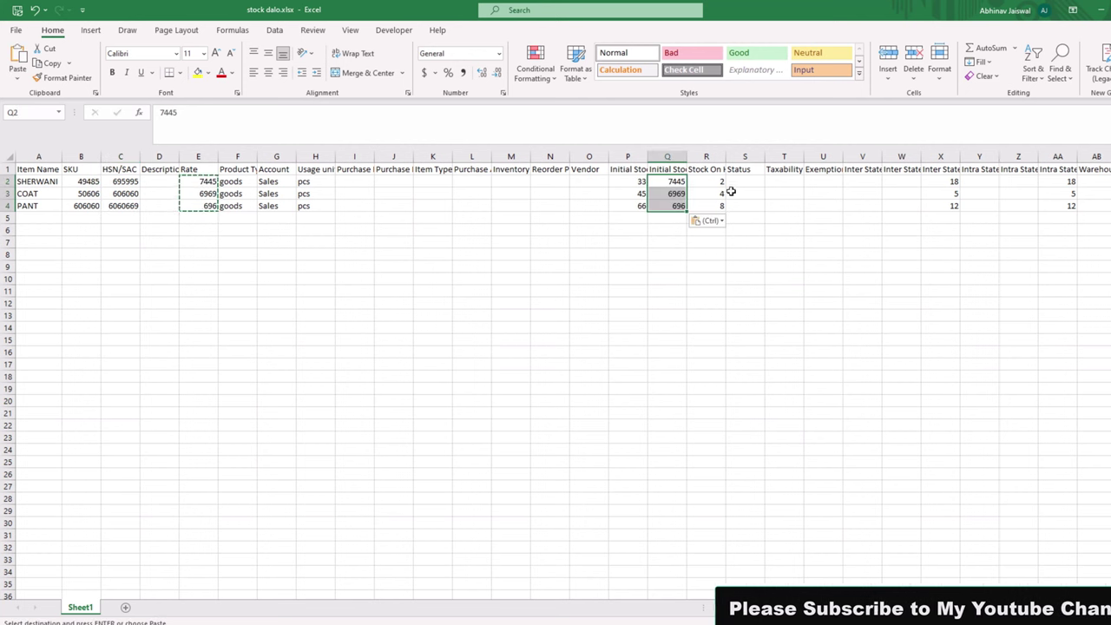
click(718, 183)
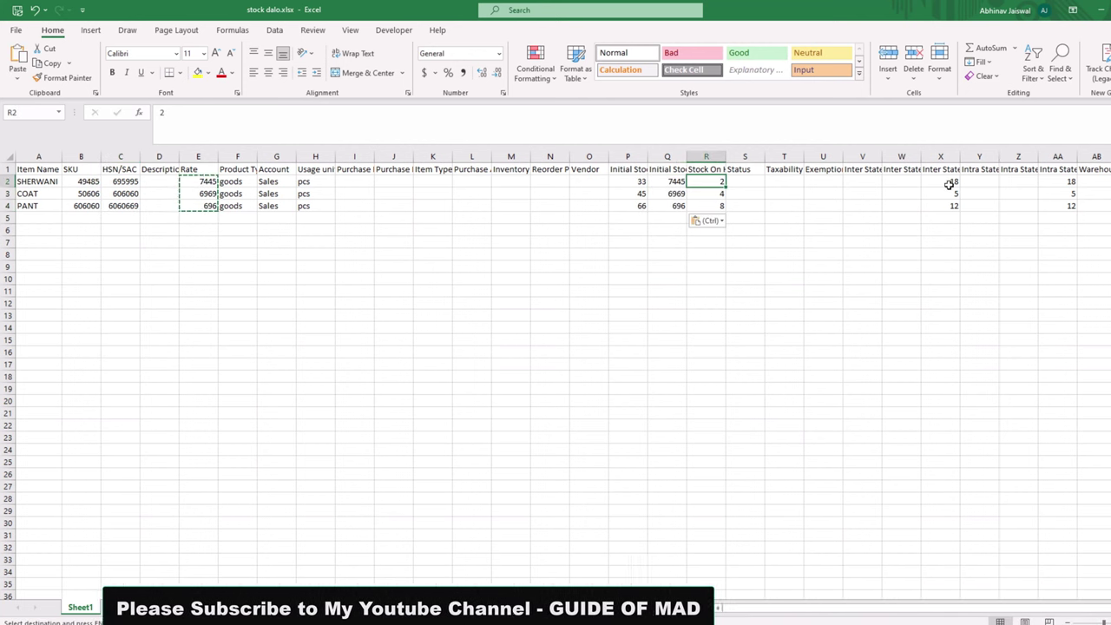
click(987, 262)
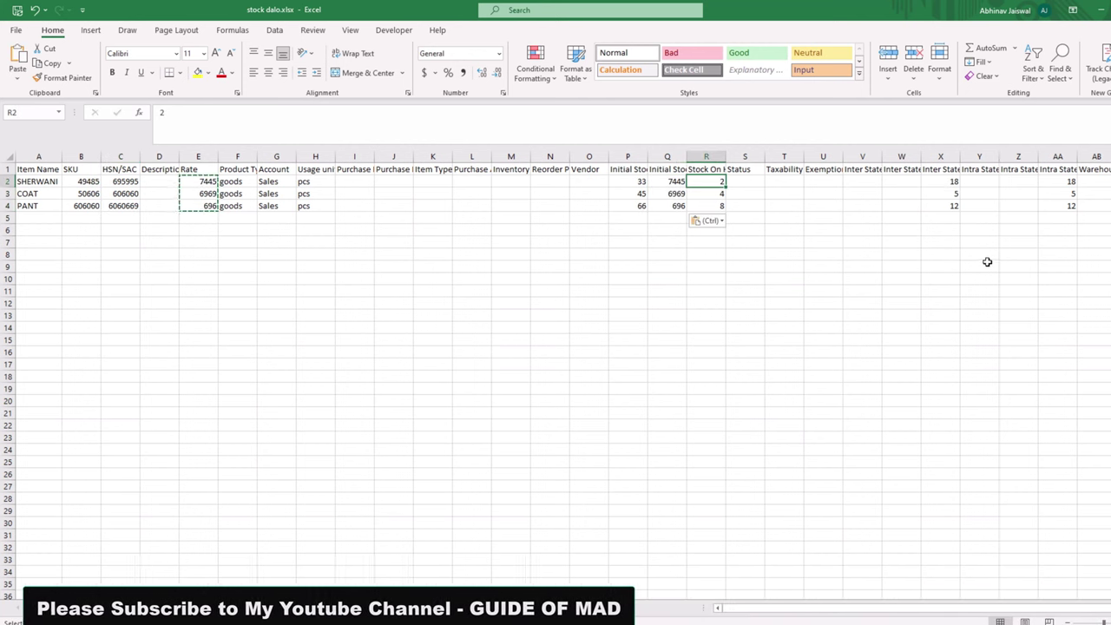
click(887, 286)
key(Escape)
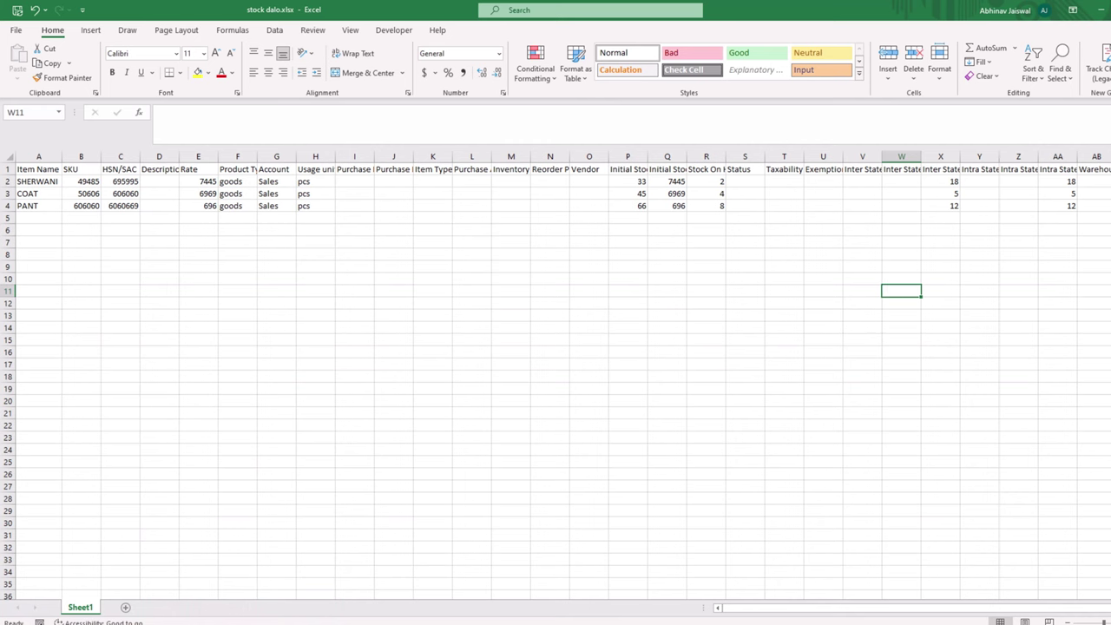
- Upload stock dalo.xlsx to the Zoho Books item import, clearing the file-in-use warning, and continue
click(612, 611)
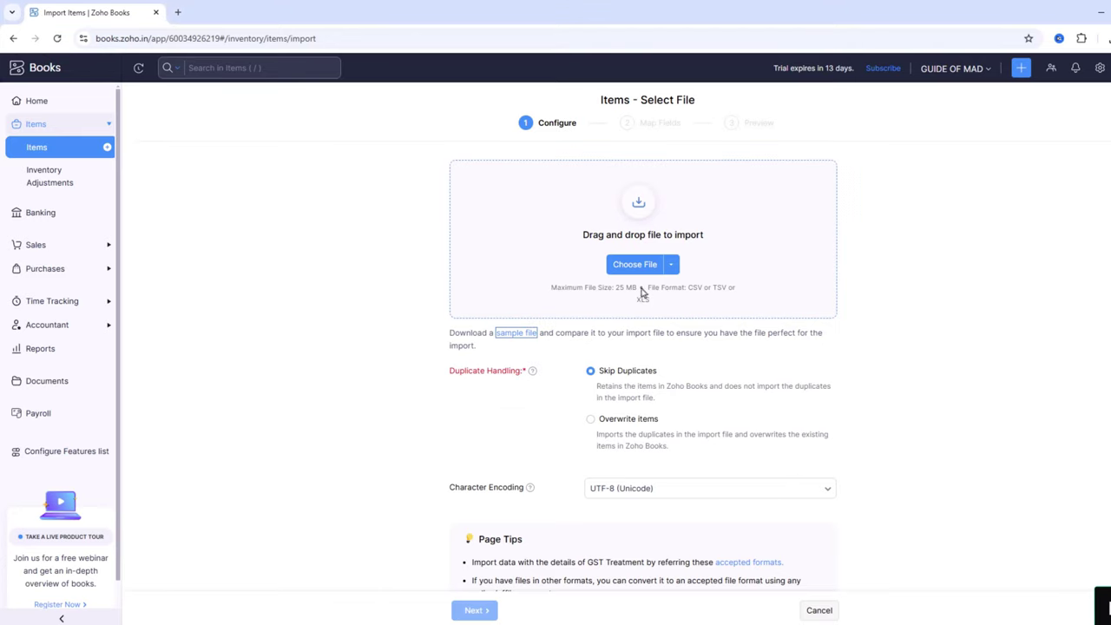
click(636, 266)
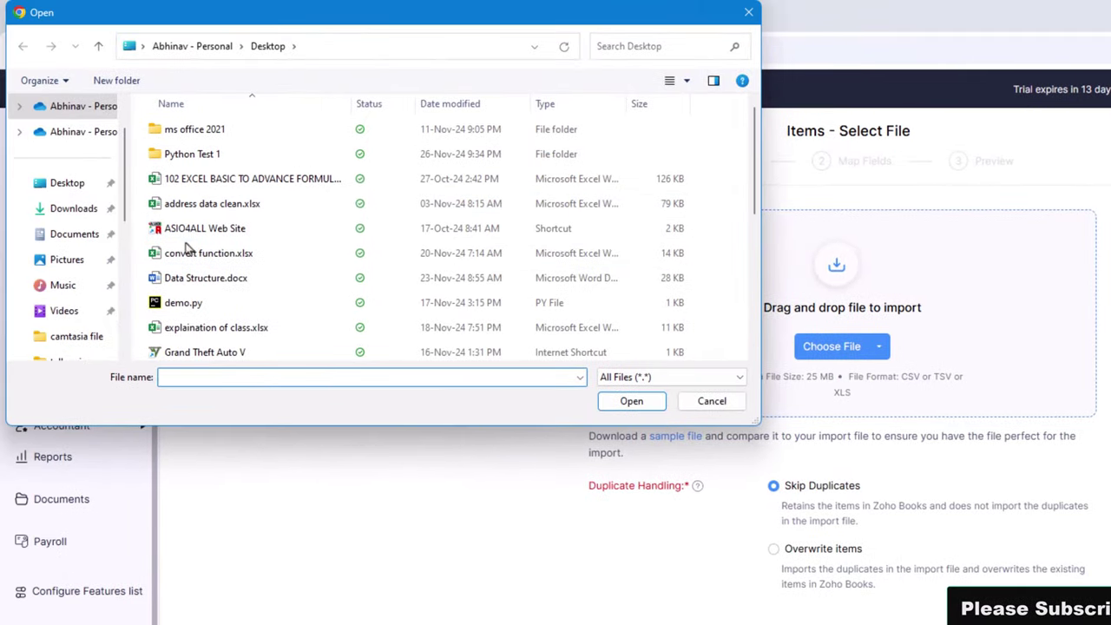
scroll(203, 282, down, 1)
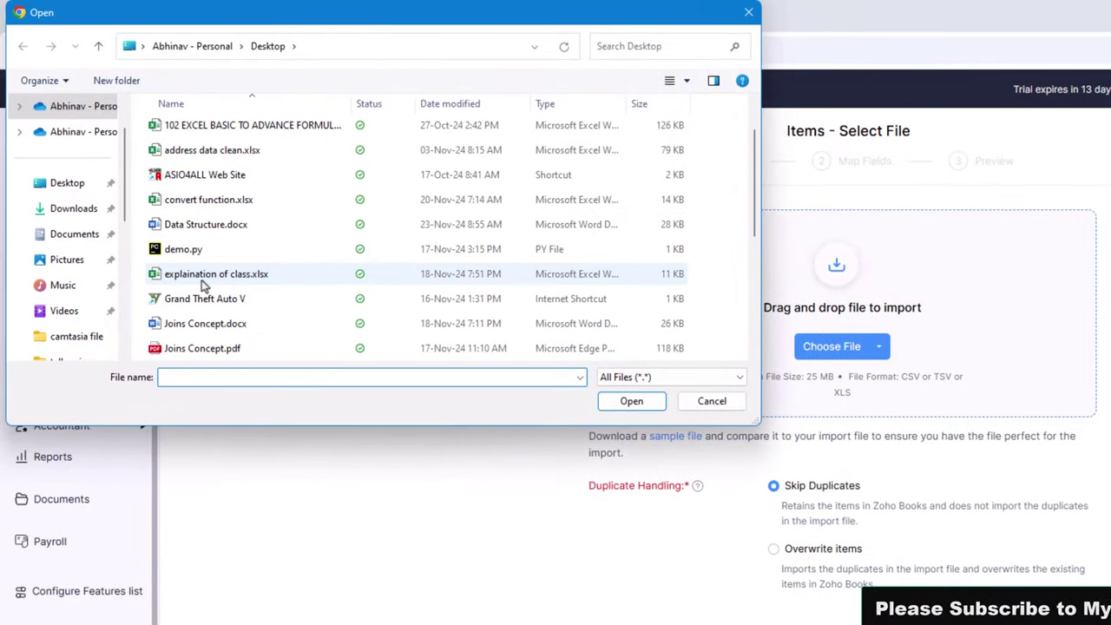
scroll(203, 284, down, 5)
click(195, 299)
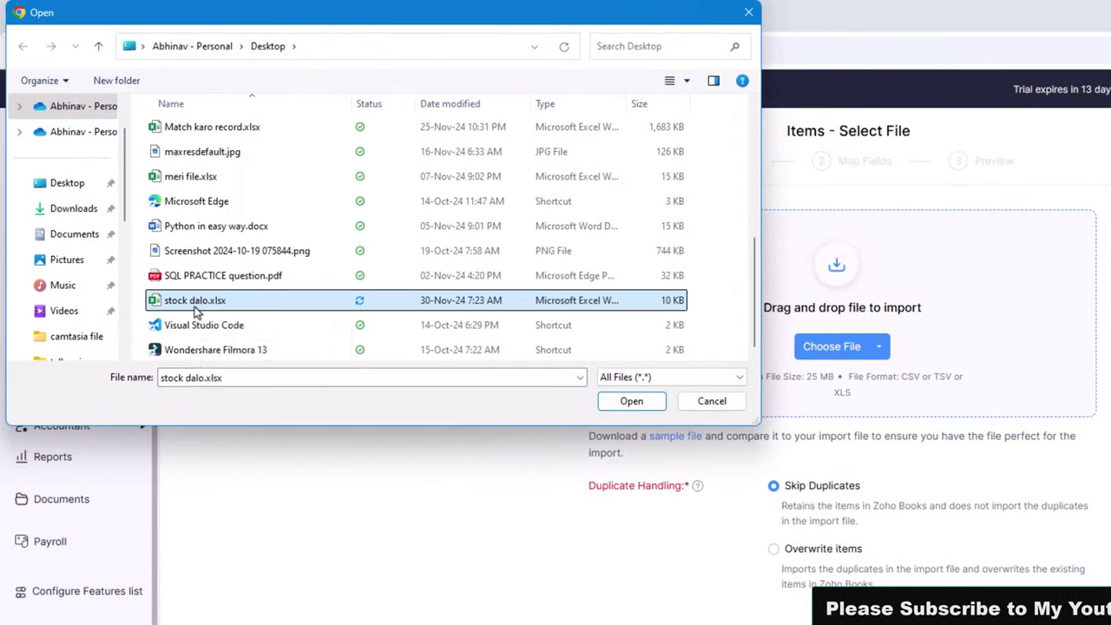
click(628, 402)
click(899, 428)
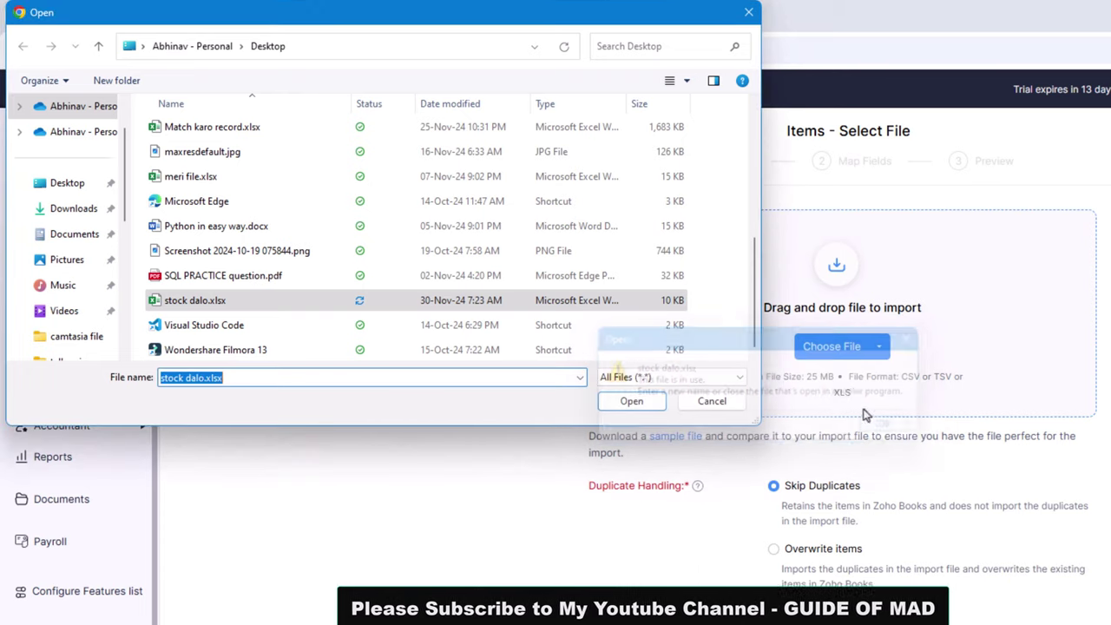
click(629, 401)
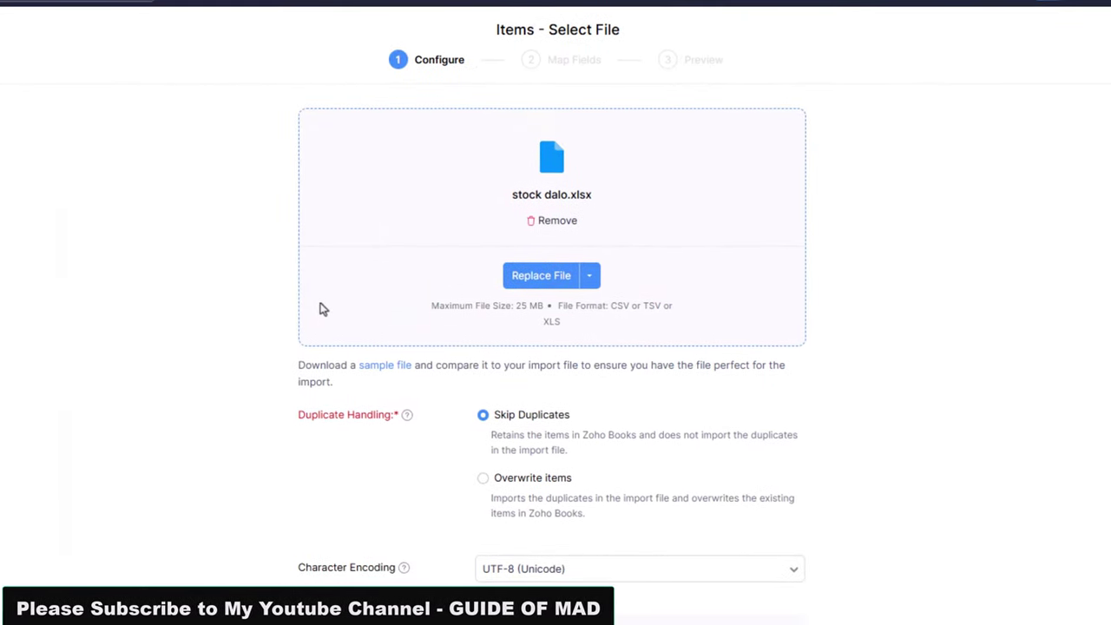
scroll(321, 308, down, 3)
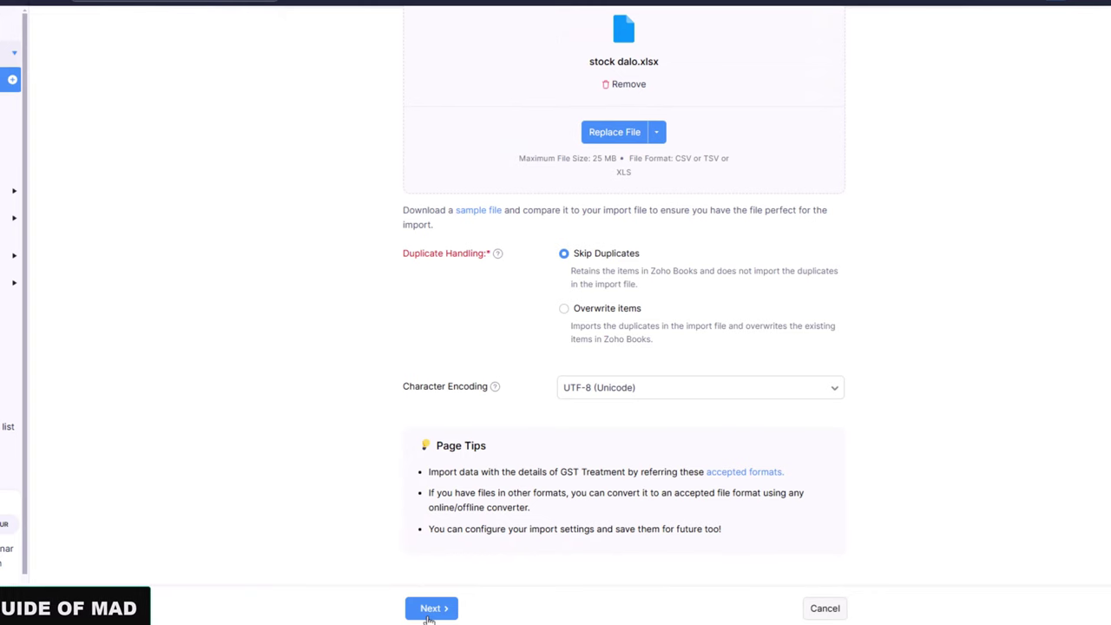
click(431, 609)
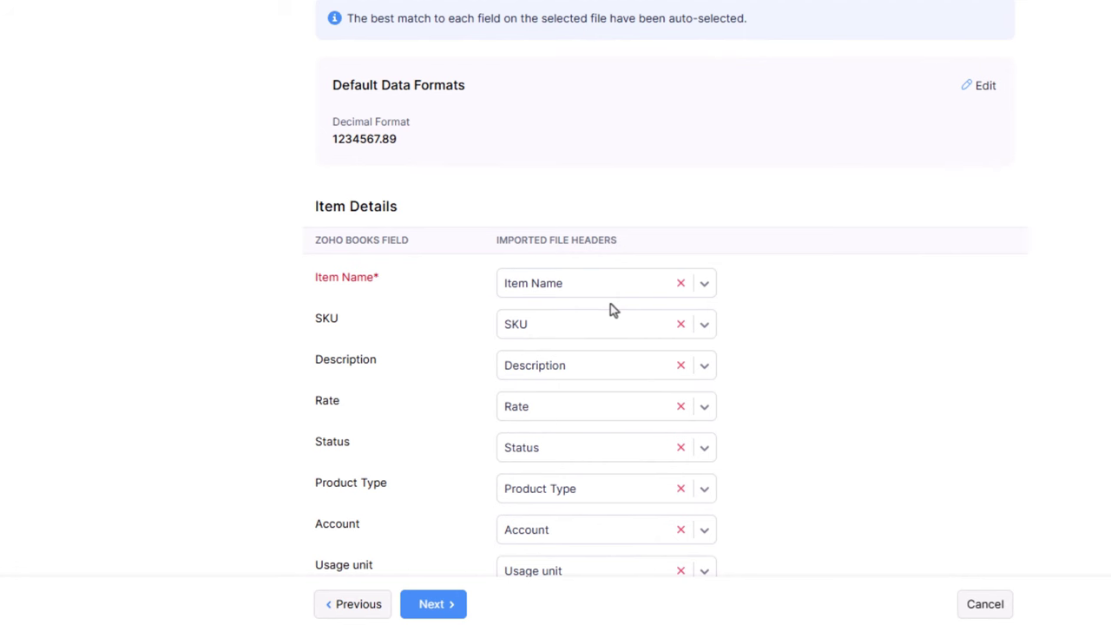
- Review the Item Name through Initial Stock Rate mappings and check the SKU and Item Name headers
scroll(610, 309, down, 3)
scroll(611, 309, down, 2)
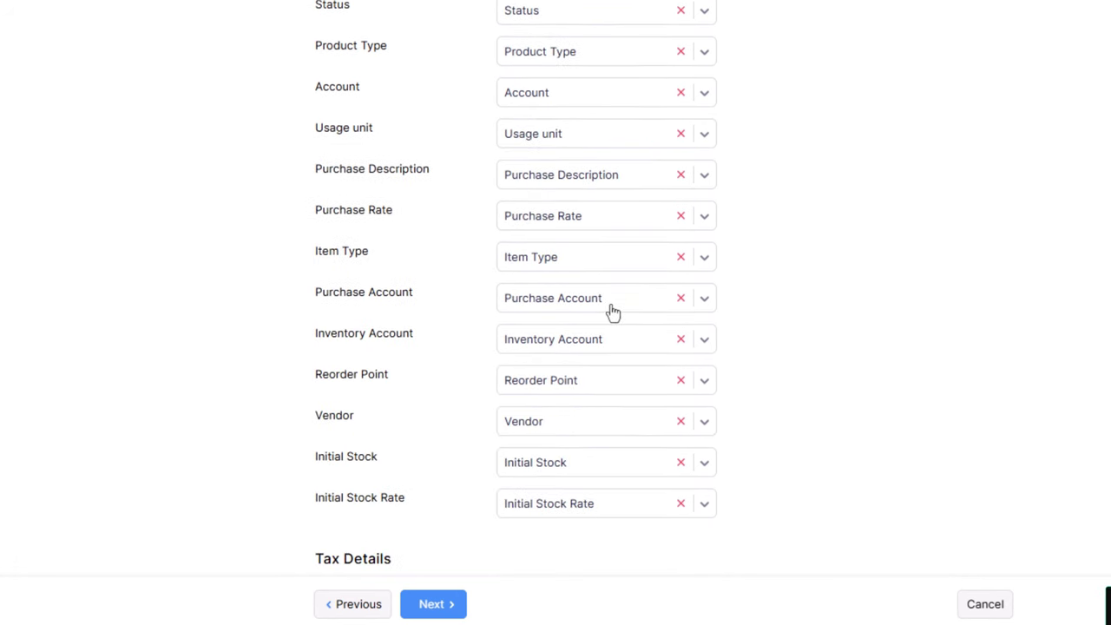
scroll(611, 310, down, 3)
scroll(613, 299, up, 1)
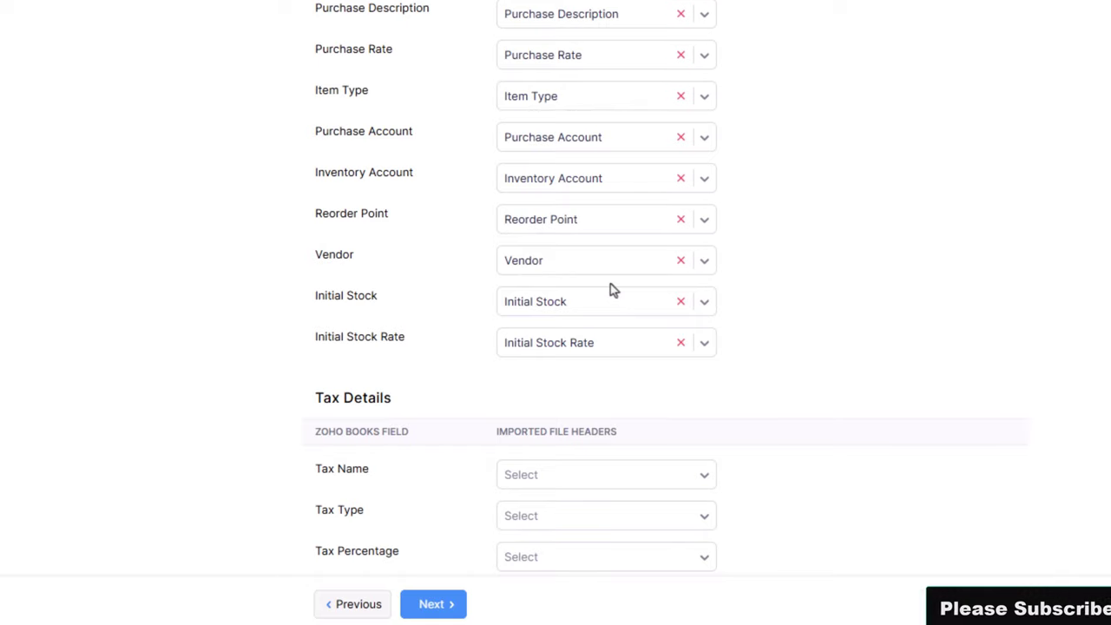
scroll(610, 290, up, 3)
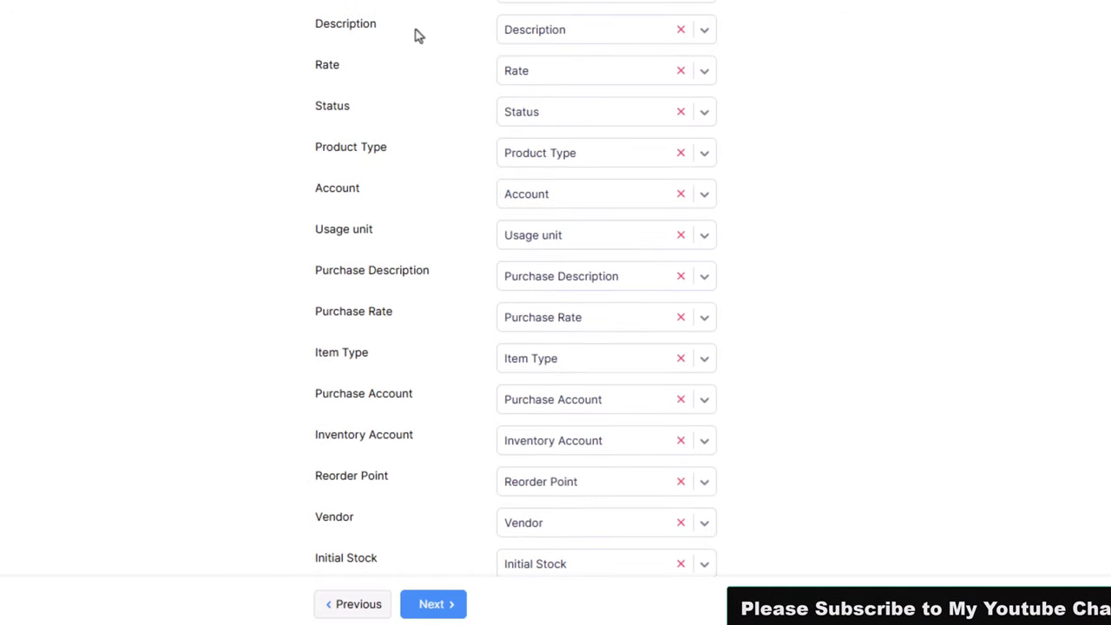
scroll(424, 69, down, 1)
scroll(429, 87, down, 3)
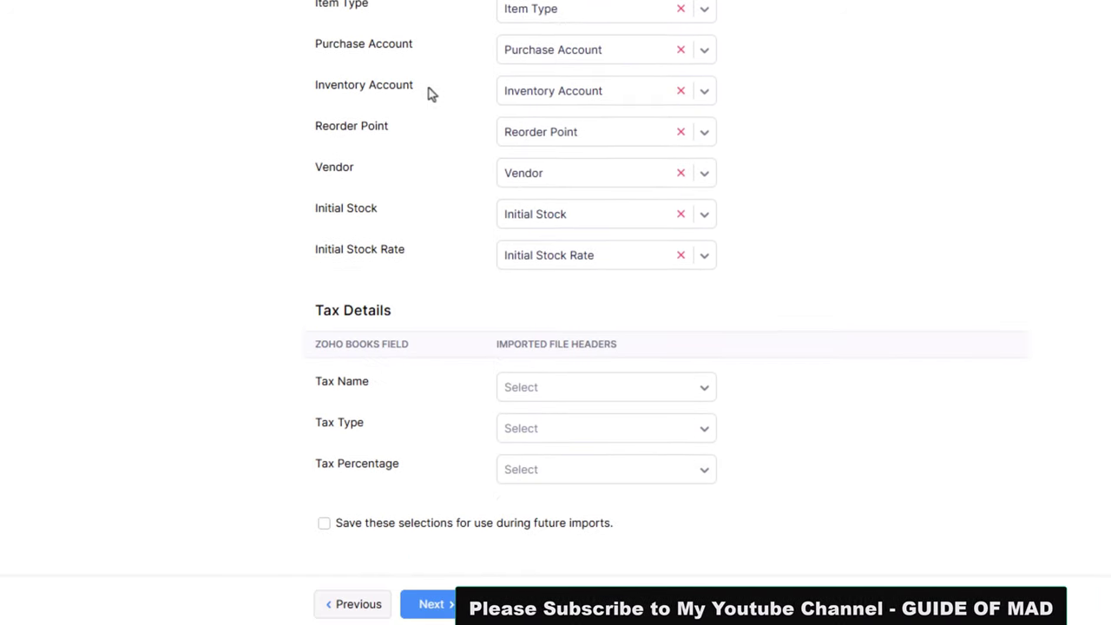
scroll(545, 107, up, 5)
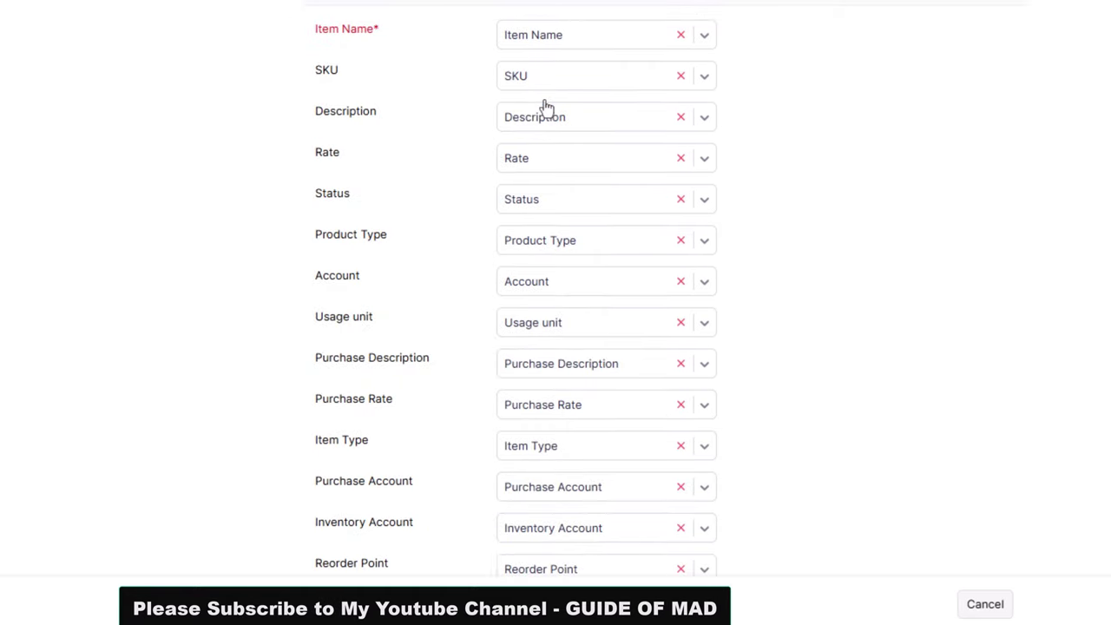
scroll(478, 78, up, 1)
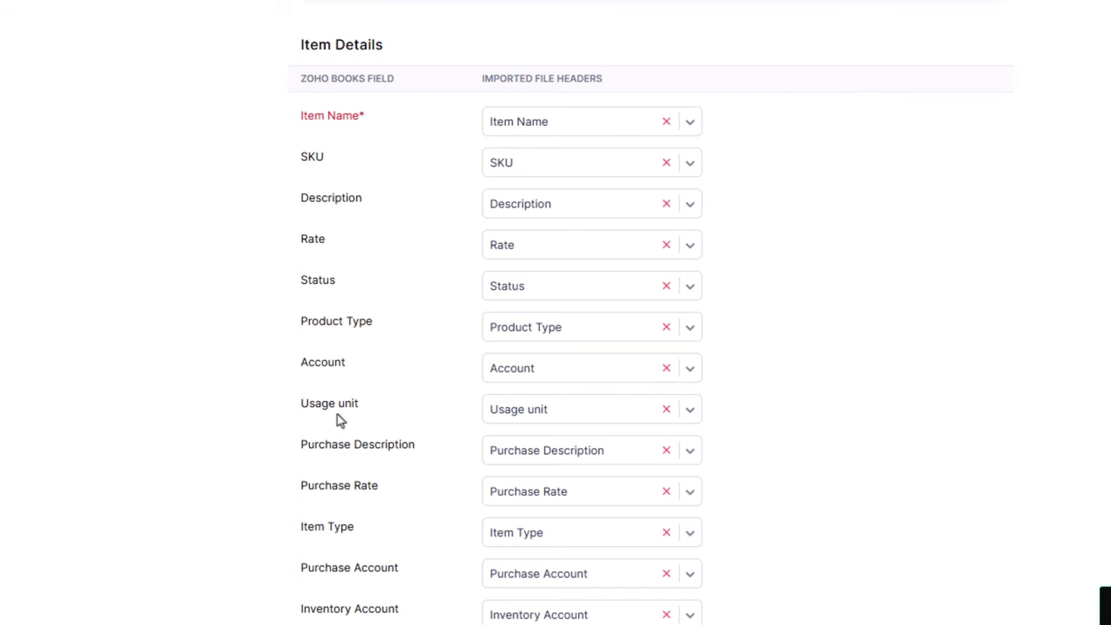
scroll(338, 420, down, 2)
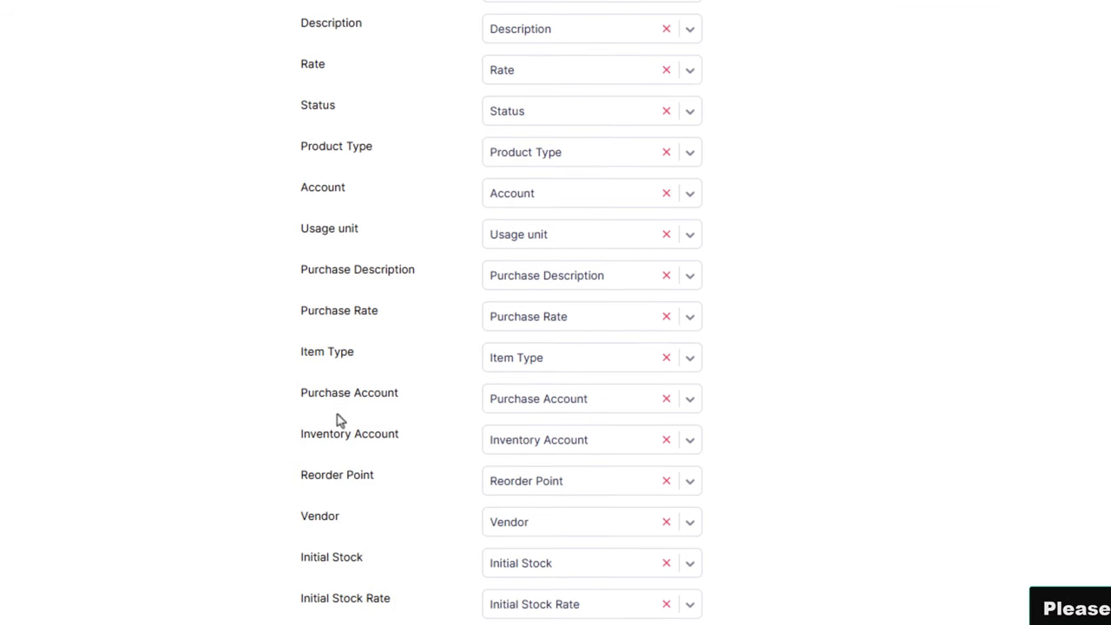
scroll(338, 422, down, 1)
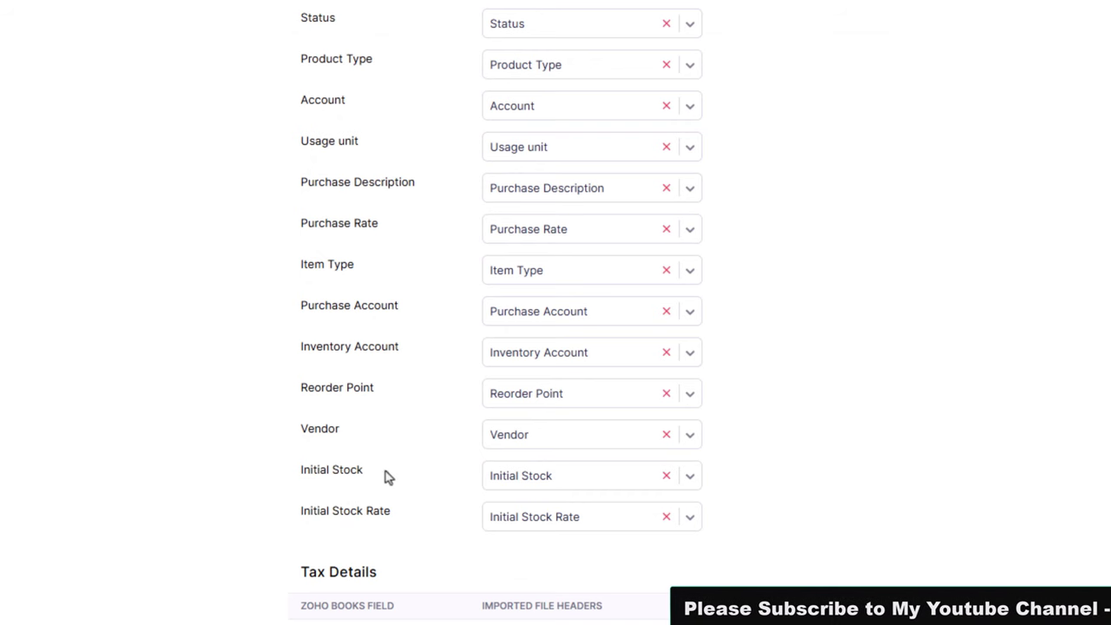
scroll(411, 451, up, 1)
scroll(411, 451, up, 2)
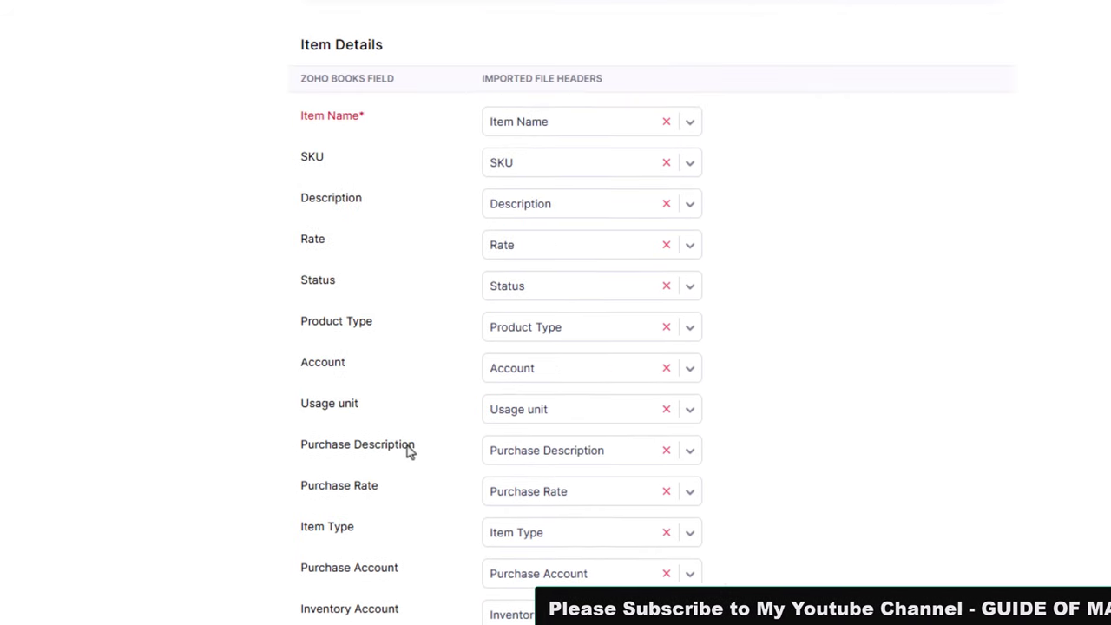
click(531, 176)
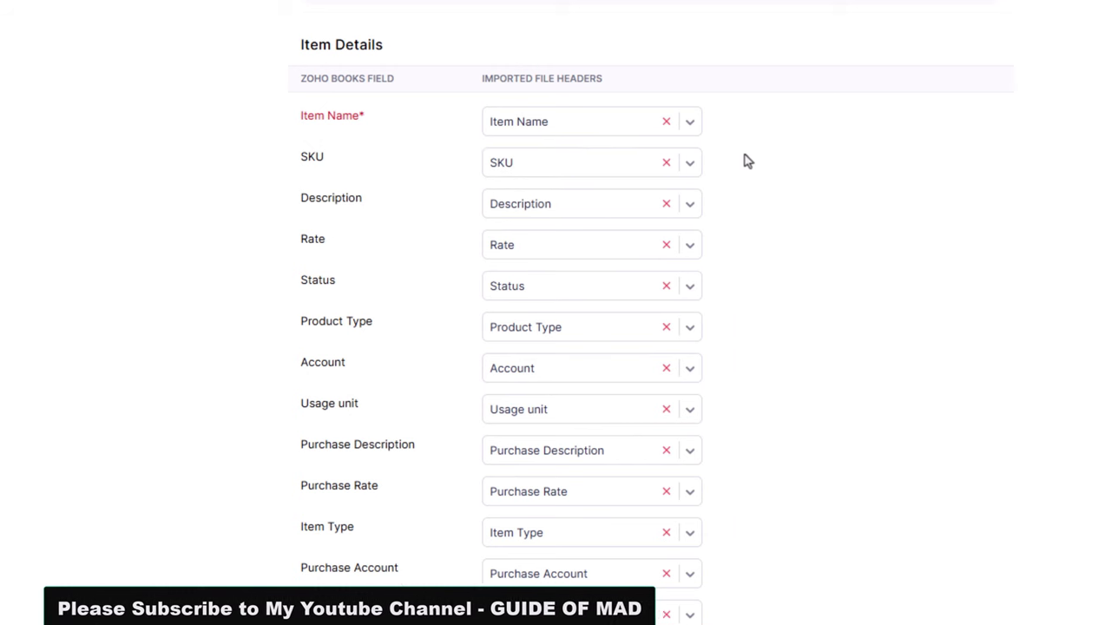
click(688, 129)
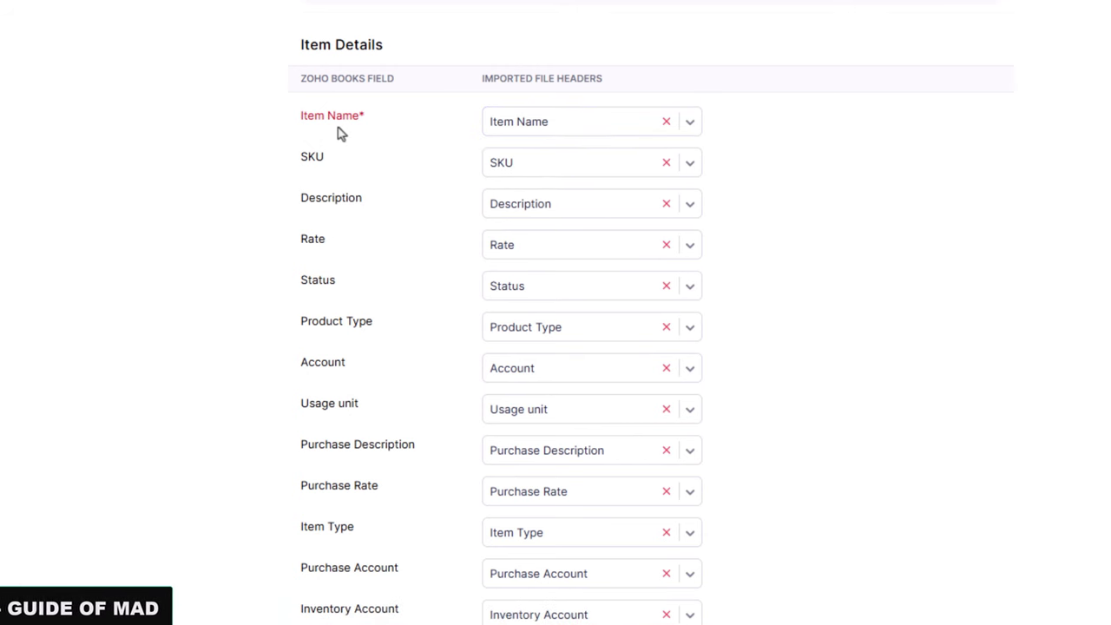
- Review the Item Name header choices, then close the list with Item Name still mapped to Item Name
click(689, 126)
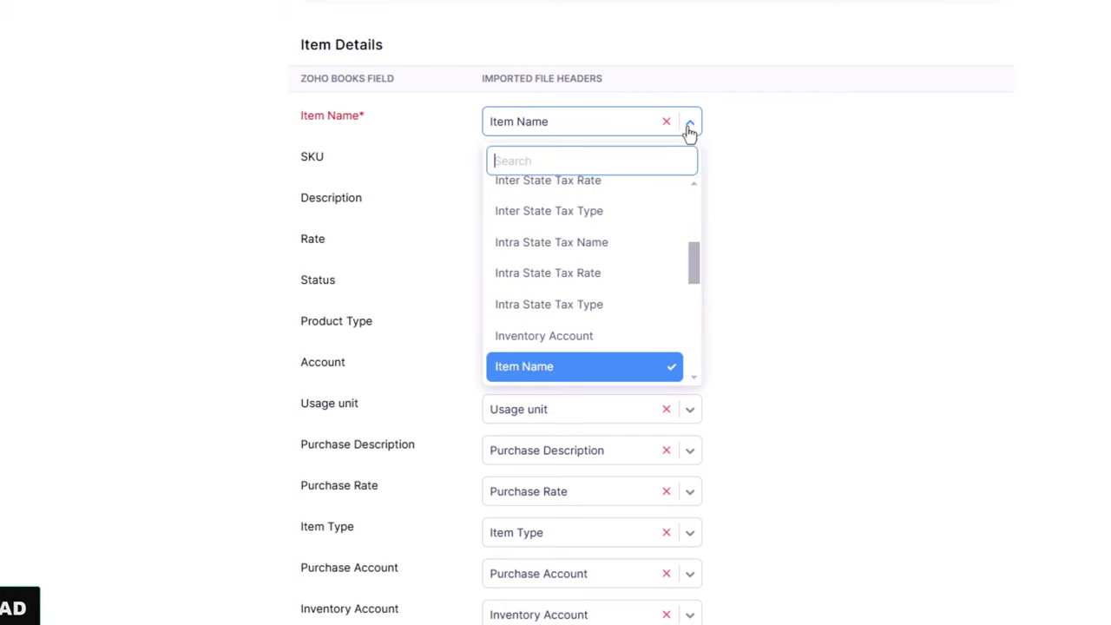
mouse_move(697, 272)
mouse_down()
mouse_move(697, 216)
mouse_move(688, 297)
mouse_up()
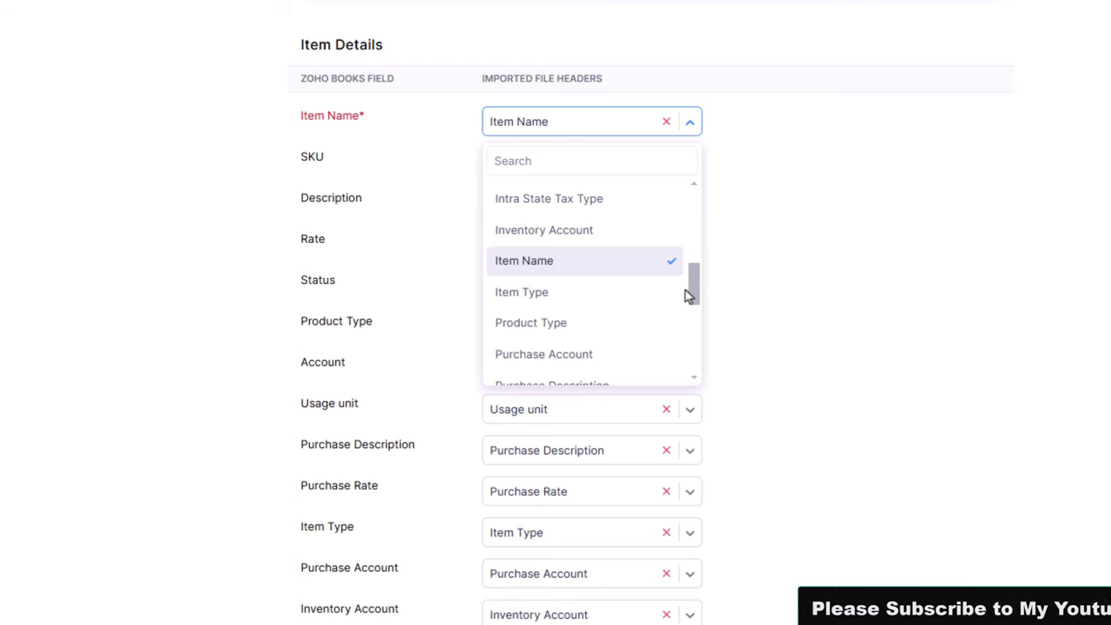
click(852, 237)
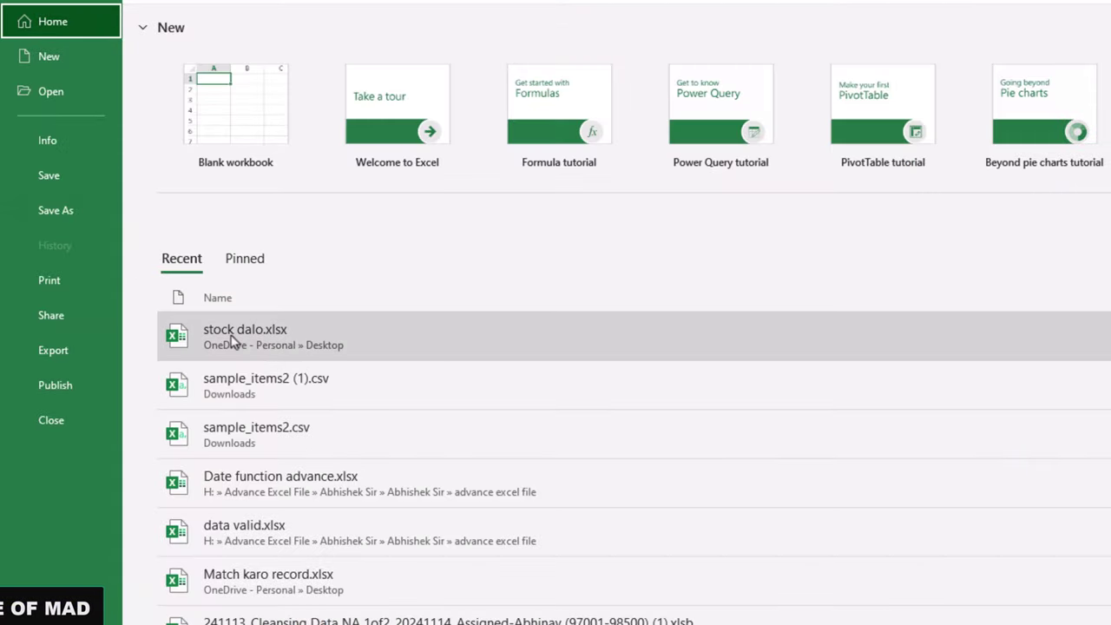
- Open stock dalo.xlsx from Excel's recent list and rename header A1 from Item Name to Stock Item
click(372, 340)
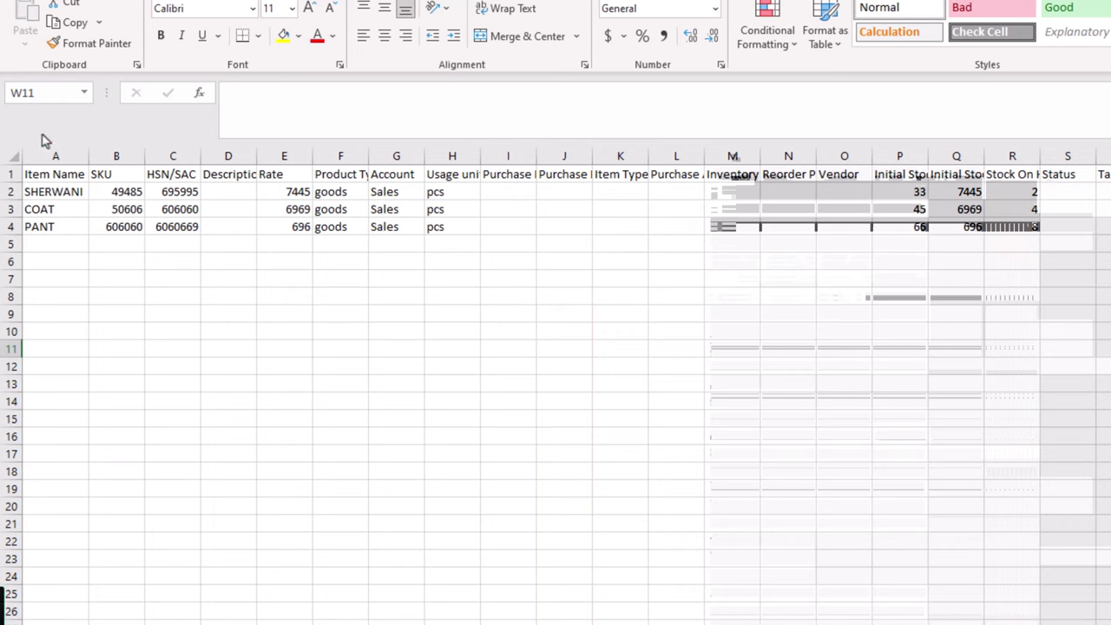
click(57, 175)
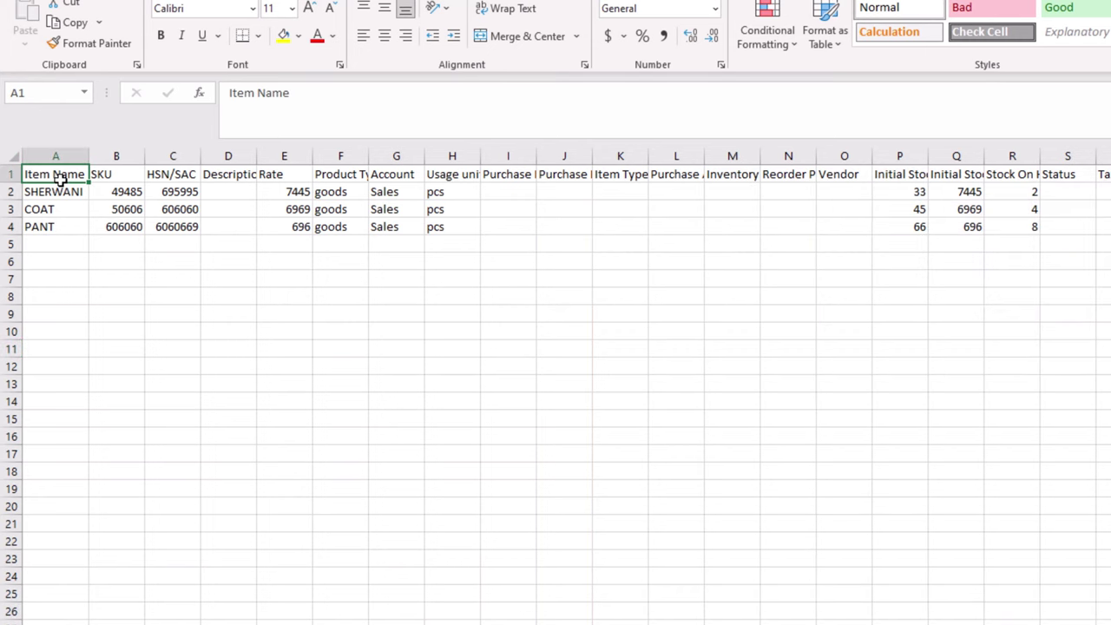
text(sT)
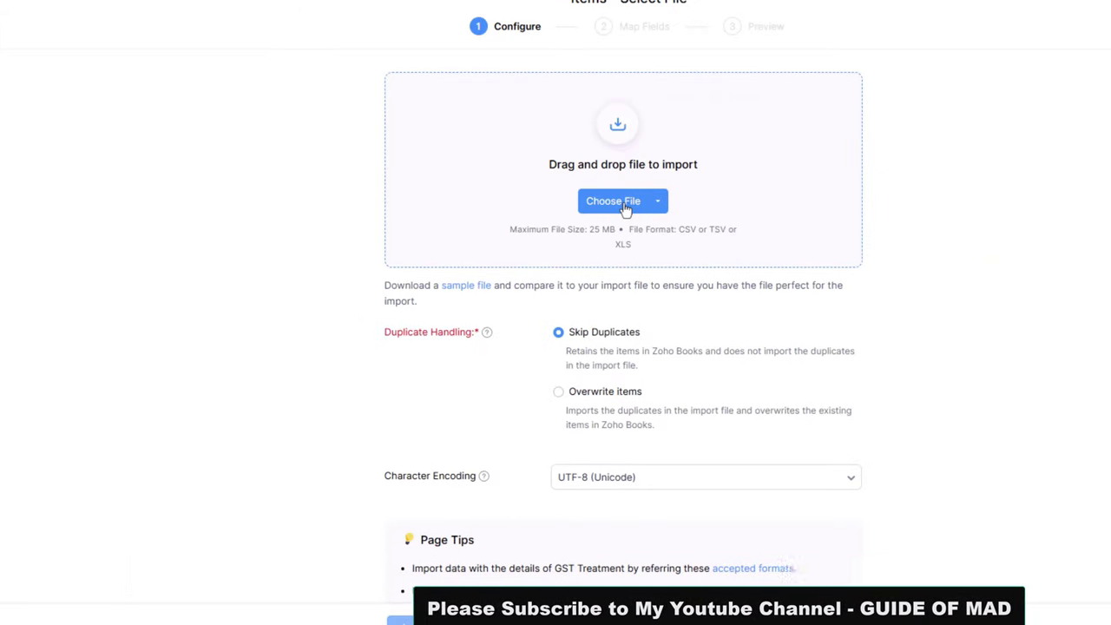
- Attach stock dalo.xlsx to the Zoho Books import and proceed to field mapping
click(582, 206)
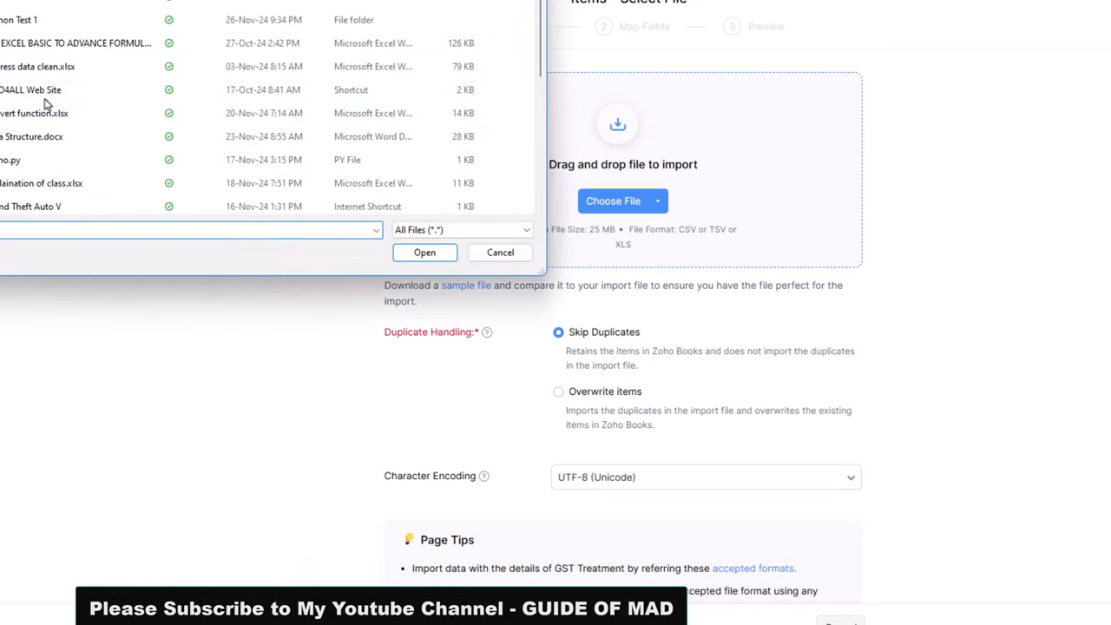
scroll(17, 103, down, 1)
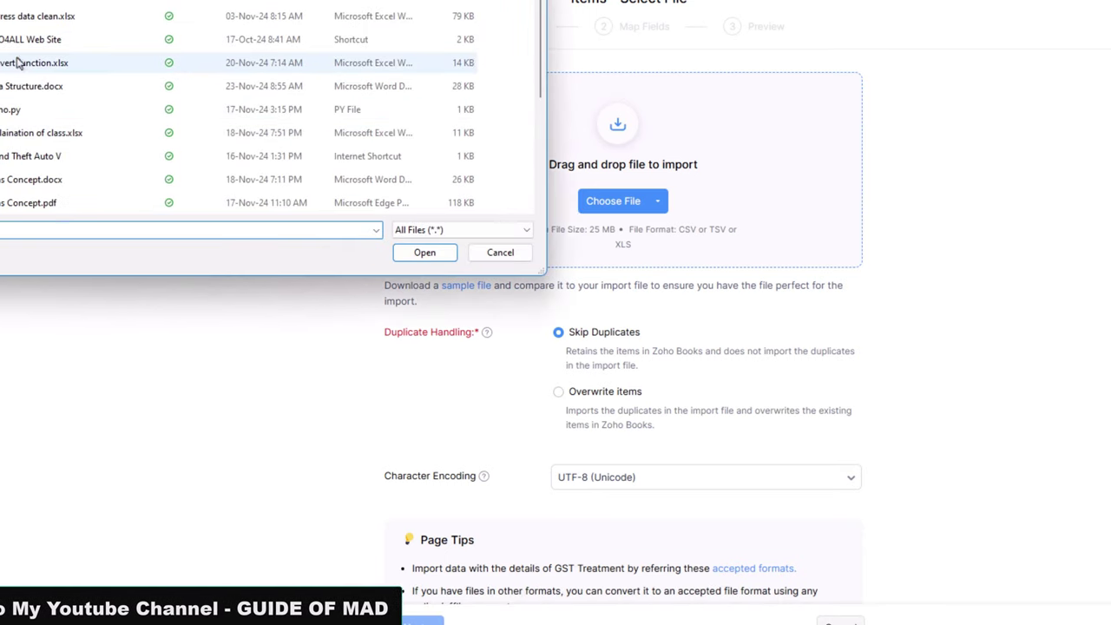
scroll(19, 87, down, 3)
click(19, 178)
click(424, 252)
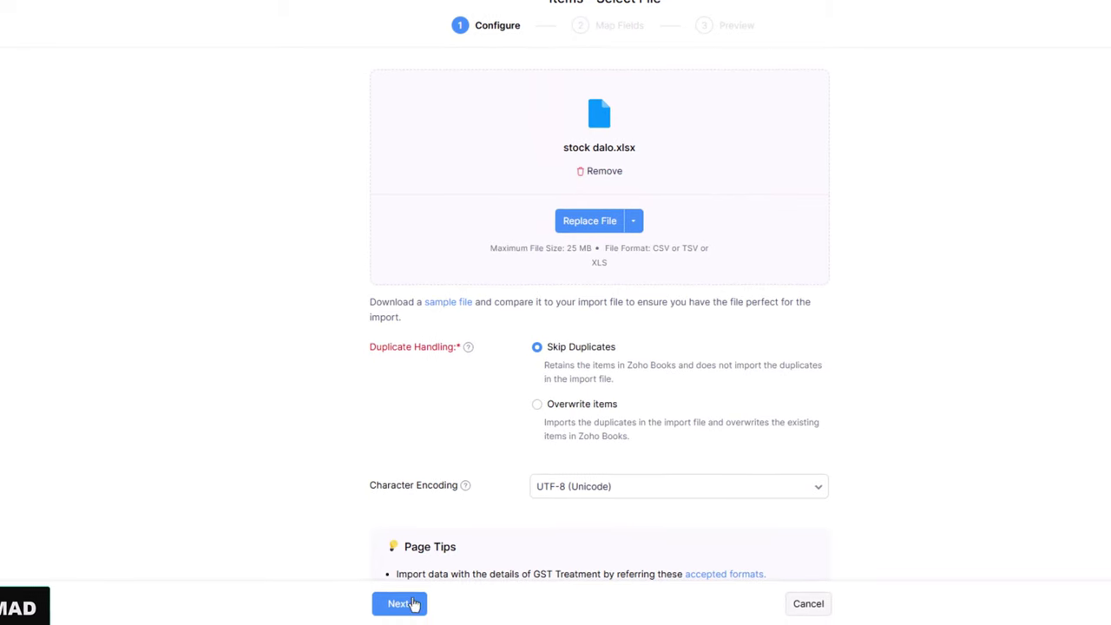
click(412, 603)
- Map the Item Name field to the Stock Item header
scroll(726, 315, down, 1)
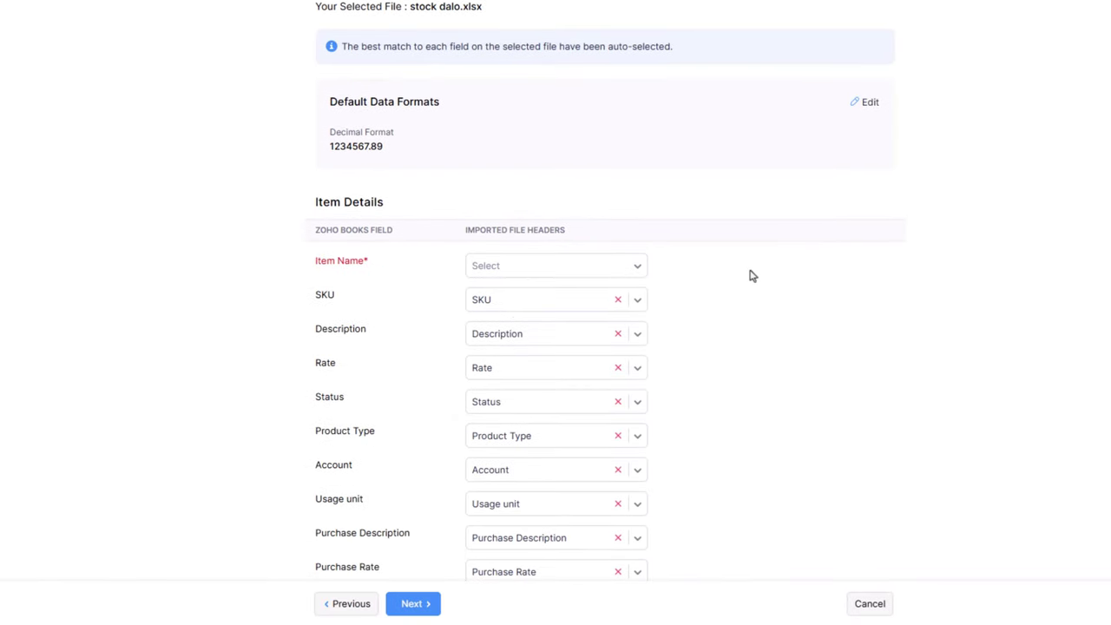
scroll(752, 276, down, 1)
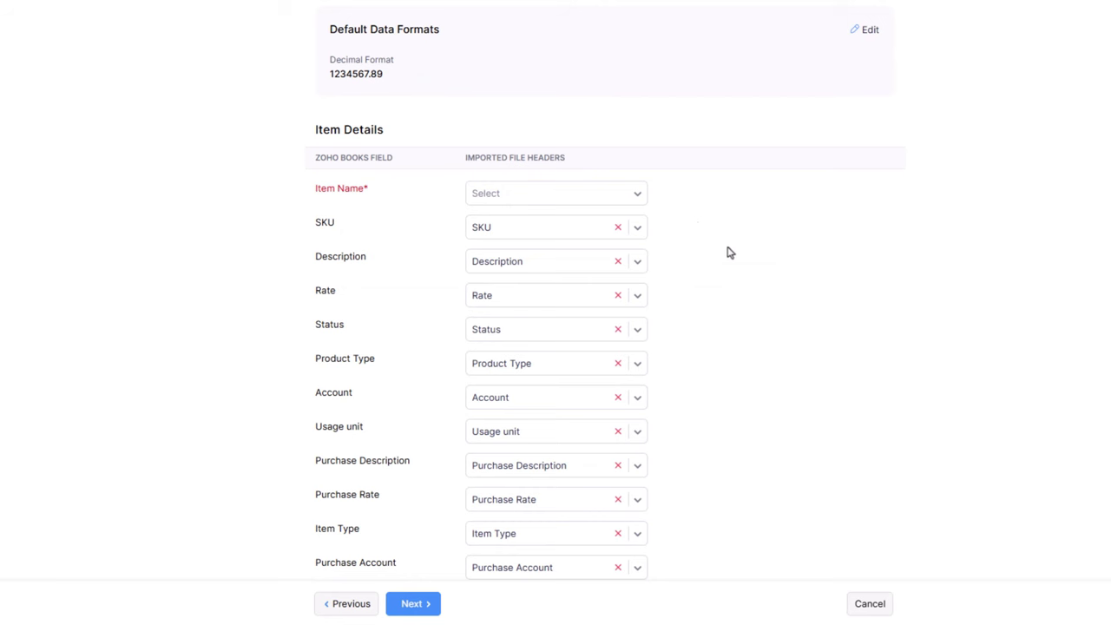
click(607, 196)
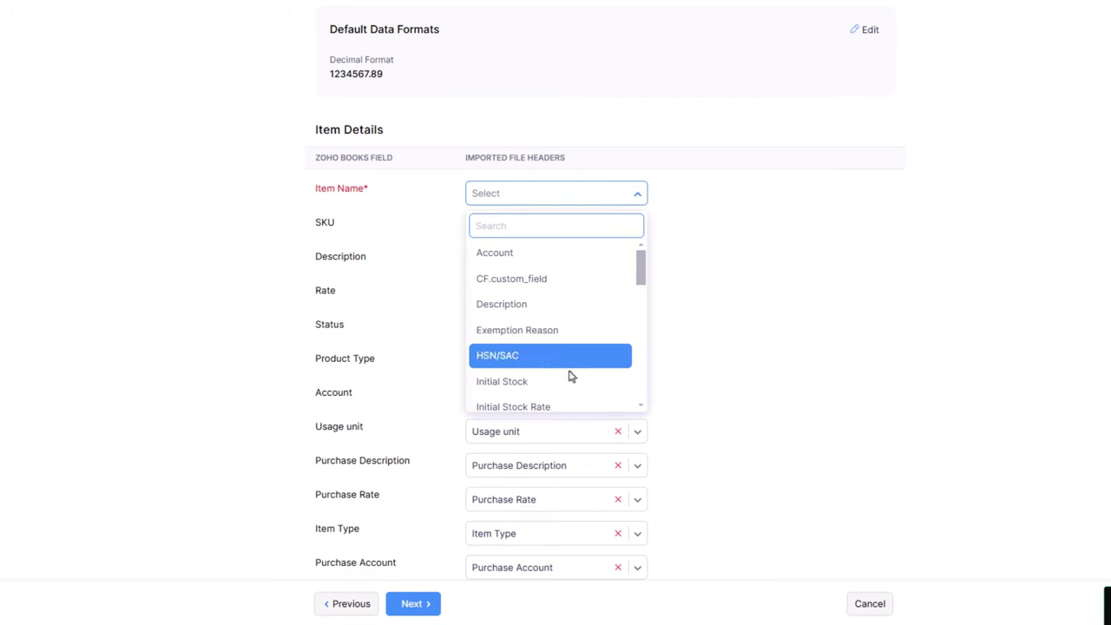
scroll(571, 374, down, 2)
scroll(570, 378, down, 2)
scroll(571, 379, down, 1)
scroll(567, 379, down, 1)
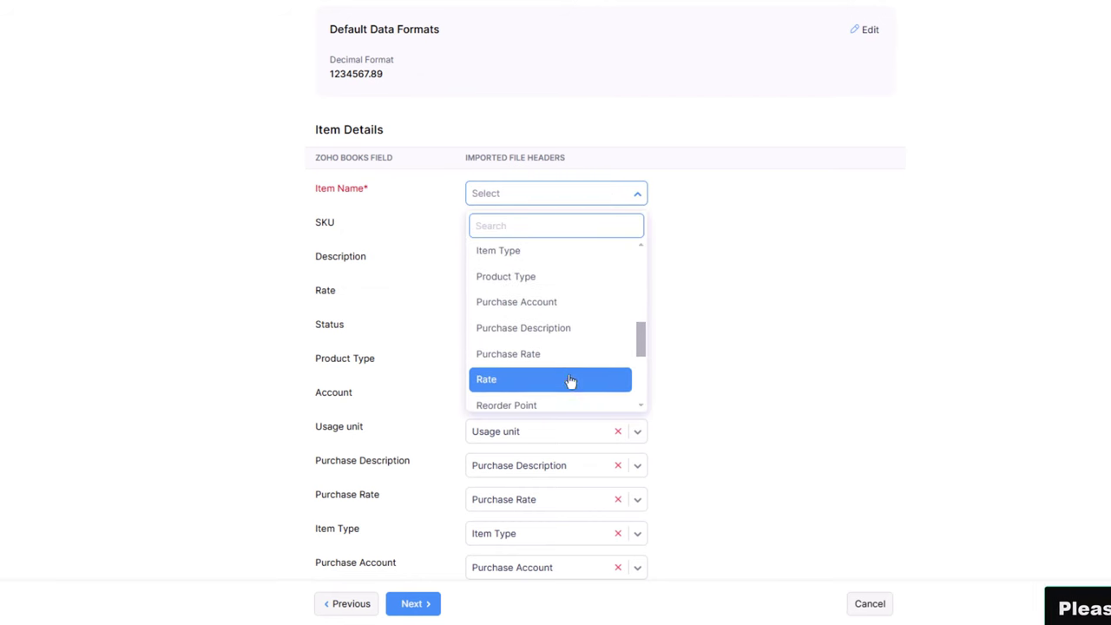
scroll(570, 384, down, 1)
scroll(568, 379, down, 2)
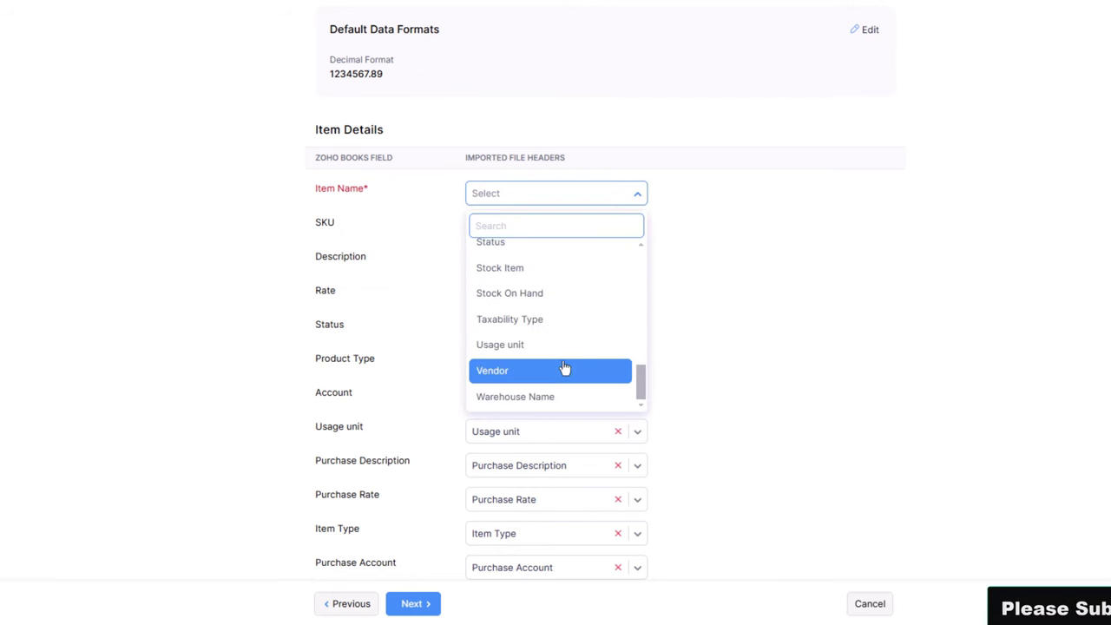
click(515, 271)
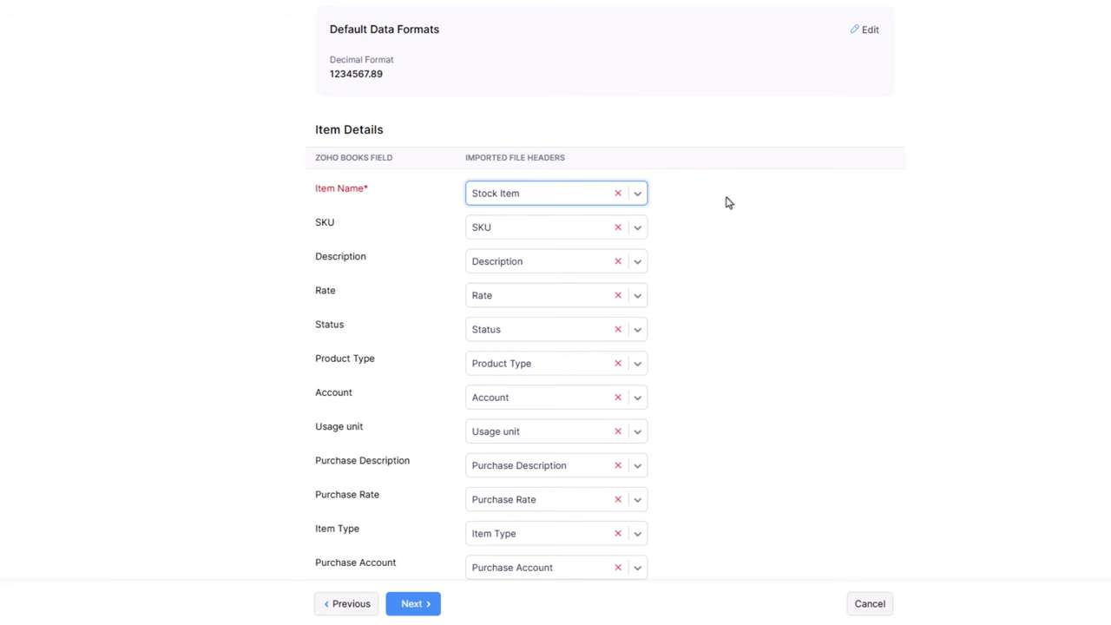
- Map the Tax Percentage field to the Inter State Tax Rate header
scroll(728, 202, down, 2)
scroll(726, 200, down, 2)
scroll(725, 208, down, 2)
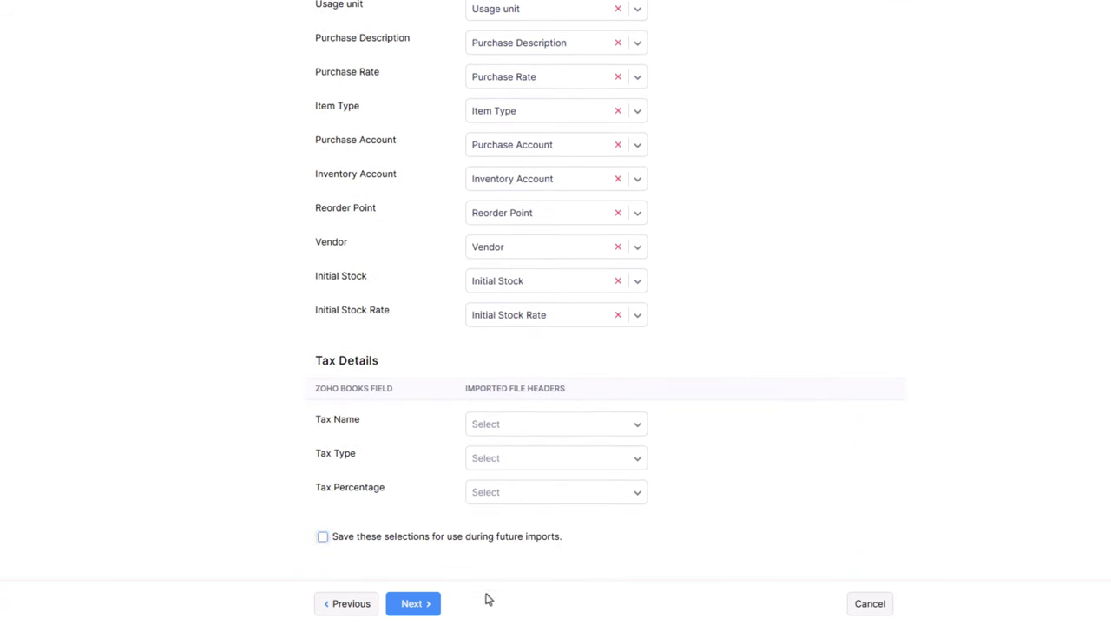
click(508, 492)
click(529, 551)
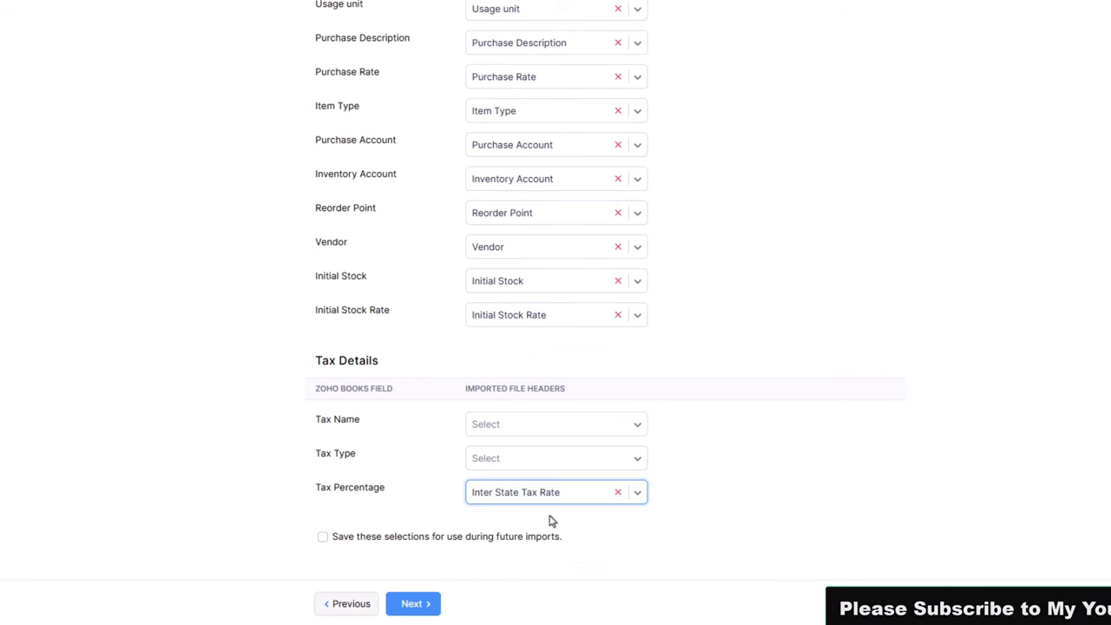
- Preview and import the three items SHERWANI, COAT and PANT
click(412, 603)
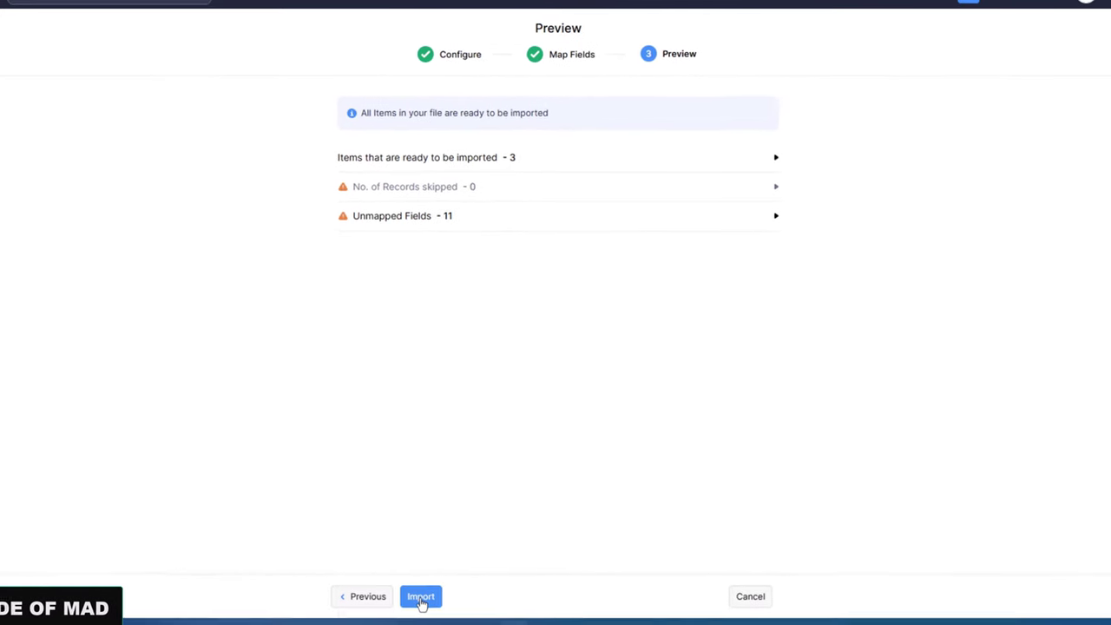
click(449, 622)
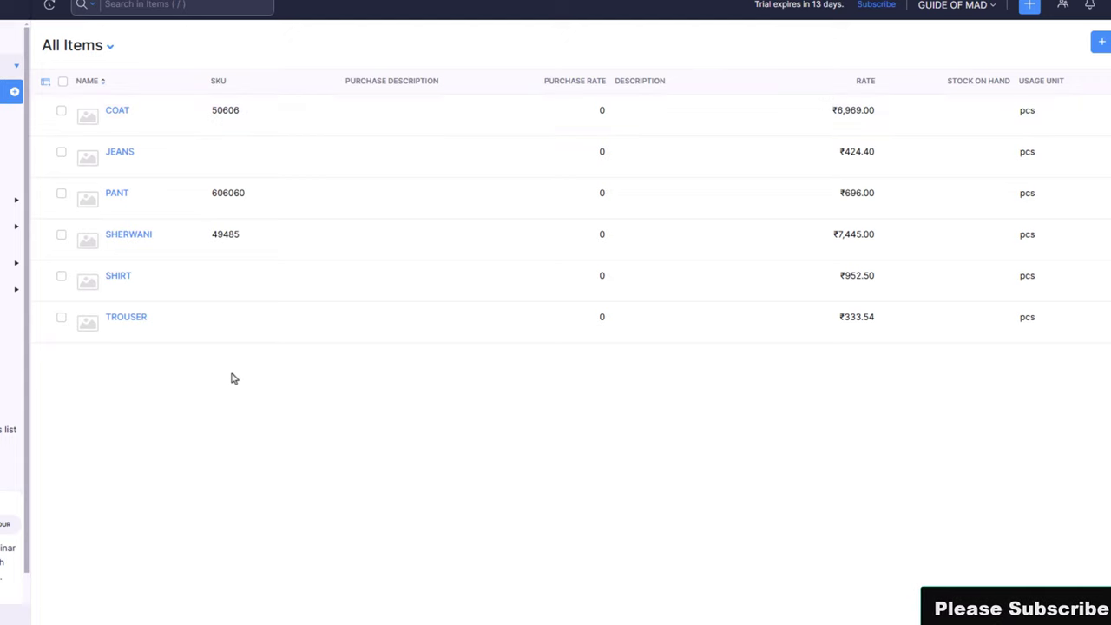
- Inspect the imported COAT item's details (SKU 50606, ₹6,969.00) without attaching an image
click(132, 119)
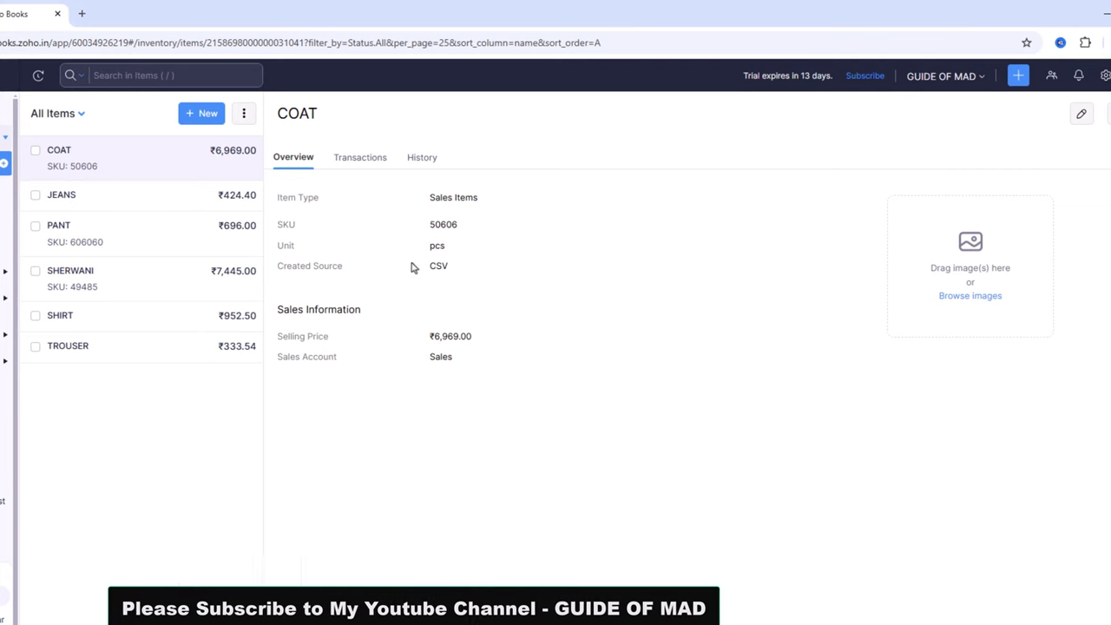
click(969, 296)
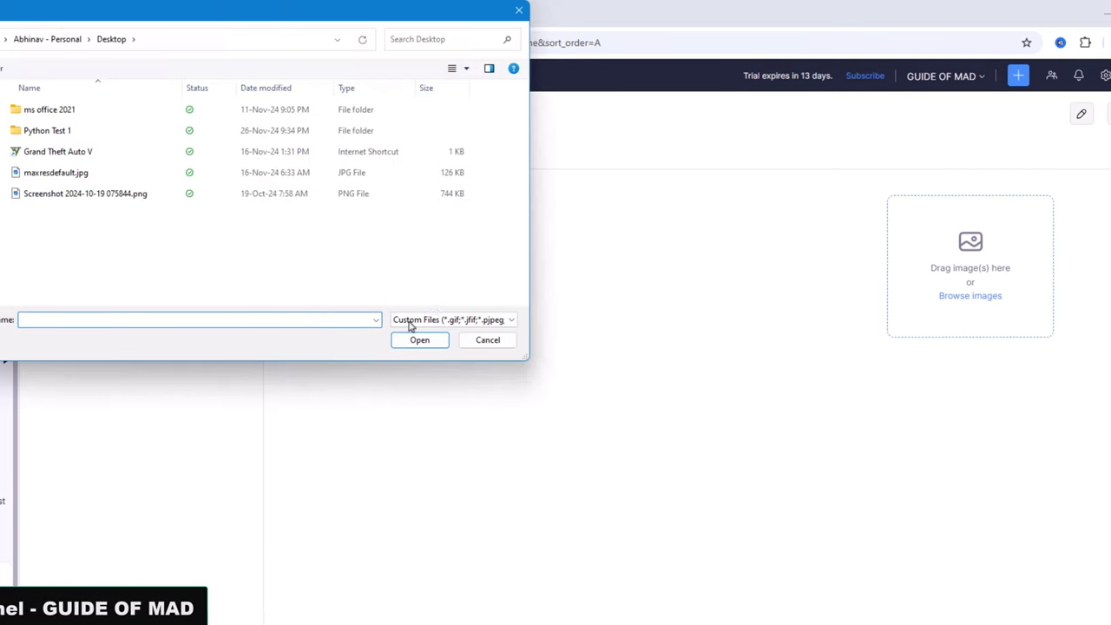
click(486, 340)
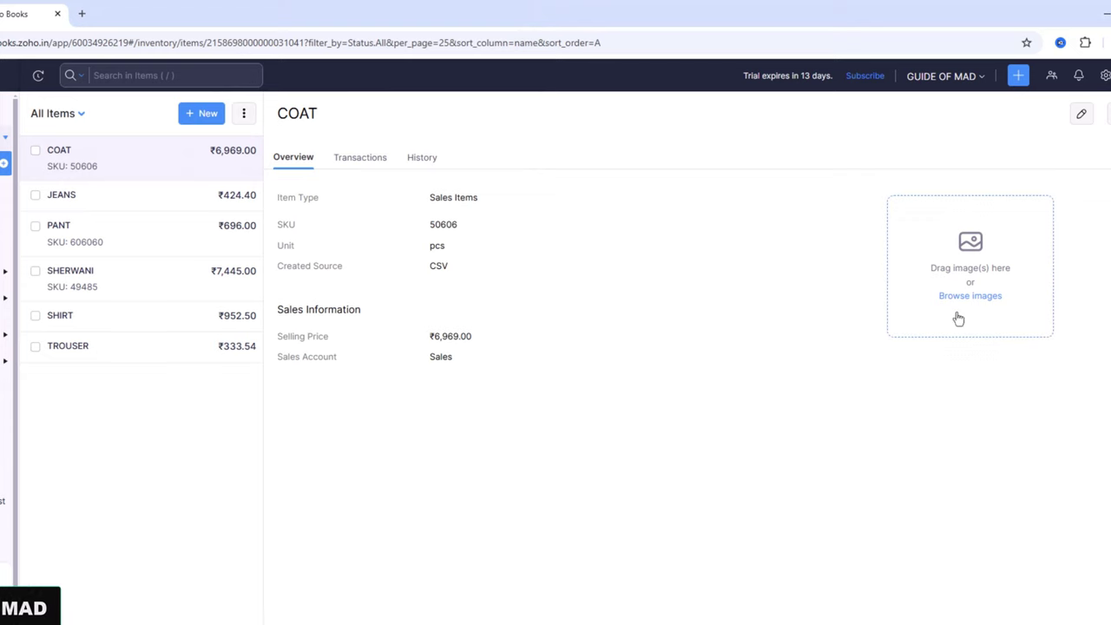